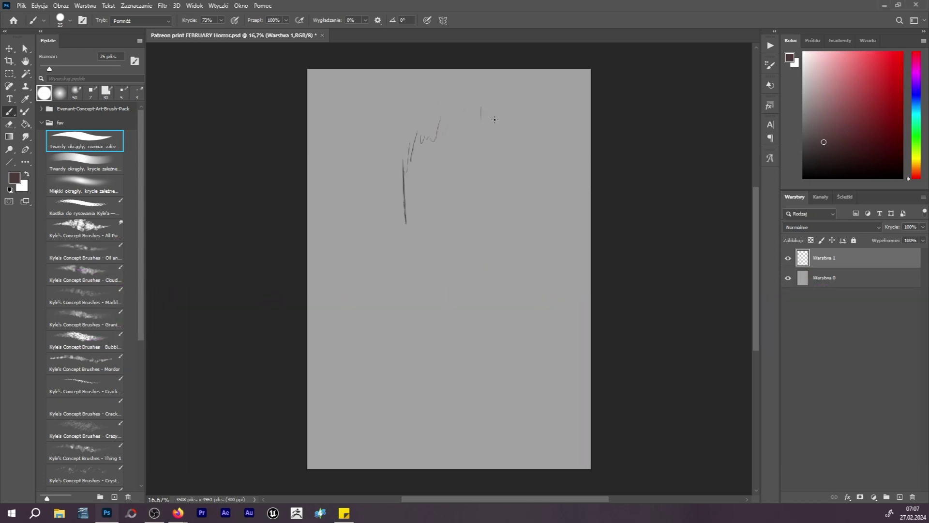
# Step: Sketch the figure's head outline and a long strand hanging from the chin in the canvas's upper middle
pyautogui.moveTo(494, 202); pyautogui.dragTo(449, 246)
pyautogui.moveTo(468, 132); pyautogui.dragTo(496, 196)
pyautogui.moveTo(397, 151); pyautogui.dragTo(443, 133)
pyautogui.moveTo(402, 194)
pyautogui.mouseDown()
pyautogui.moveTo(404, 237)
pyautogui.moveTo(440, 244)
pyautogui.mouseUp()
pyautogui.moveTo(428, 242); pyautogui.dragTo(431, 329)
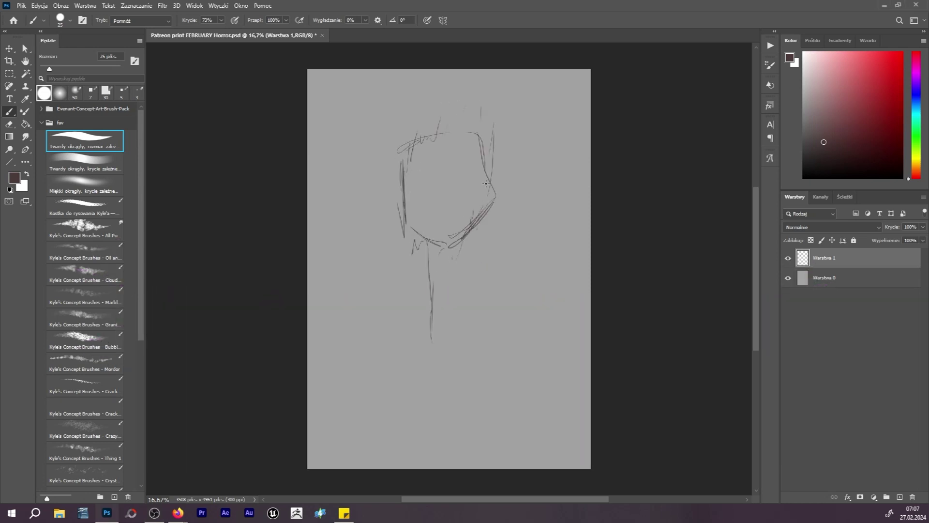
# Step: Sketch the raised, long-fingered hand along the canvas's right side
pyautogui.moveTo(513, 213); pyautogui.dragTo(516, 281)
pyautogui.moveTo(532, 124); pyautogui.dragTo(537, 271)
pyautogui.moveTo(554, 155)
pyautogui.mouseDown()
pyautogui.moveTo(547, 291)
pyautogui.moveTo(557, 293)
pyautogui.mouseUp()
pyautogui.moveTo(572, 223); pyautogui.dragTo(557, 347)
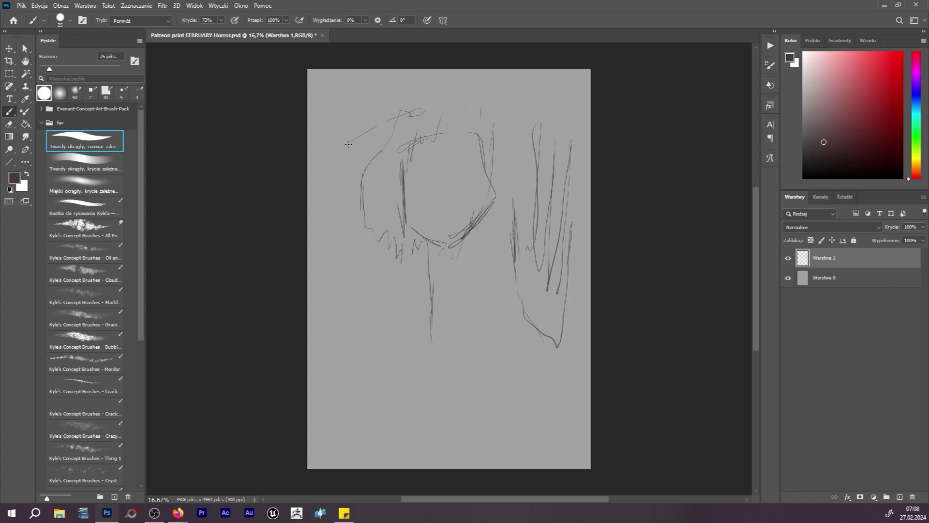
# Step: Sketch more strands dripping below the chin and a flat ring above the head
pyautogui.moveTo(428, 244); pyautogui.dragTo(438, 364)
pyautogui.moveTo(442, 252)
pyautogui.mouseDown()
pyautogui.moveTo(462, 253)
pyautogui.moveTo(466, 318)
pyautogui.mouseUp()
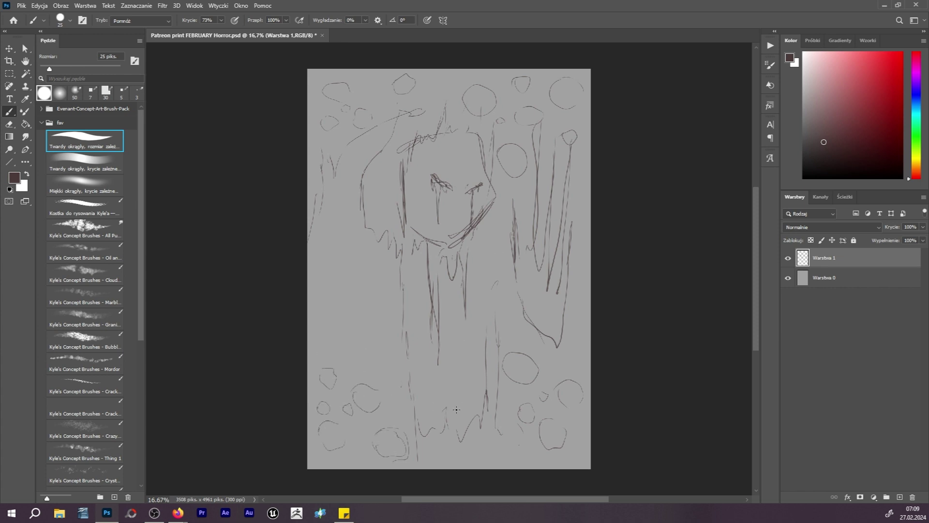
pyautogui.moveTo(444, 112); pyautogui.dragTo(421, 99)
# Step: Create a new layer above the sketch and set the brush to black, Zwykły mode and 100% opacity
pyautogui.press('d')
pyautogui.click(900, 497)
pyautogui.click(142, 22)
pyautogui.click(131, 30)
pyautogui.click(222, 20)
pyautogui.moveTo(221, 31); pyautogui.dragTo(234, 31)
# Step: Outline the left arm, both sides of the torso and the jagged lower edge in black
pyautogui.moveTo(321, 193); pyautogui.dragTo(309, 237)
pyautogui.moveTo(325, 133)
pyautogui.mouseDown()
pyautogui.moveTo(317, 215)
pyautogui.moveTo(386, 95)
pyautogui.moveTo(377, 264)
pyautogui.mouseUp()
pyautogui.moveTo(386, 213); pyautogui.dragTo(387, 289)
pyautogui.moveTo(401, 259); pyautogui.dragTo(415, 386)
pyautogui.moveTo(416, 376); pyautogui.dragTo(416, 386)
pyautogui.moveTo(456, 454)
pyautogui.mouseDown()
pyautogui.moveTo(496, 277)
pyautogui.moveTo(517, 435)
pyautogui.mouseUp()
pyautogui.moveTo(525, 432); pyautogui.dragTo(535, 469)
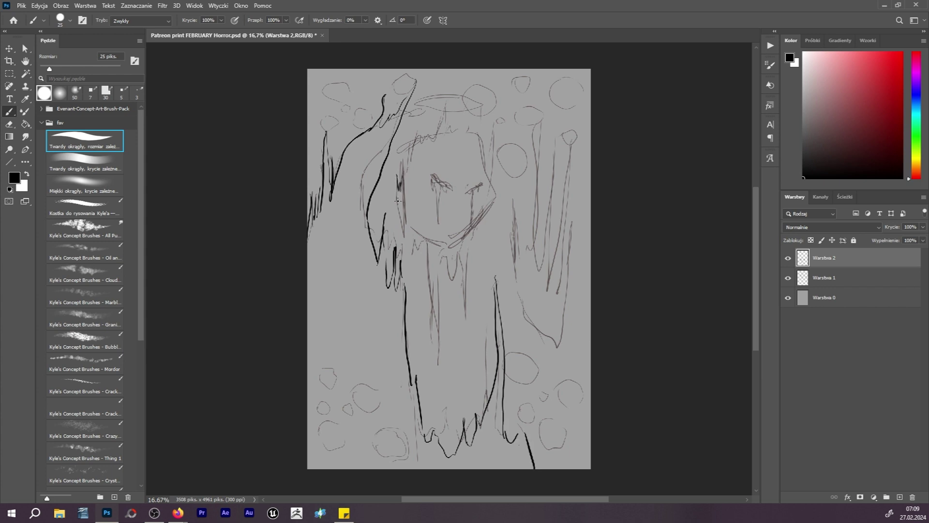
# Step: Ink the head outline with spiky black hair strokes and long drips below the chin
pyautogui.moveTo(407, 227); pyautogui.dragTo(418, 268)
pyautogui.moveTo(420, 234); pyautogui.dragTo(437, 373)
pyautogui.moveTo(434, 250); pyautogui.dragTo(433, 336)
pyautogui.moveTo(448, 242)
pyautogui.mouseDown()
pyautogui.moveTo(453, 341)
pyautogui.moveTo(458, 295)
pyautogui.mouseUp()
pyautogui.moveTo(472, 232); pyautogui.dragTo(468, 315)
pyautogui.moveTo(485, 117); pyautogui.dragTo(494, 208)
pyautogui.moveTo(478, 155)
pyautogui.mouseDown()
pyautogui.moveTo(464, 87)
pyautogui.moveTo(440, 86)
pyautogui.moveTo(402, 198)
pyautogui.mouseUp()
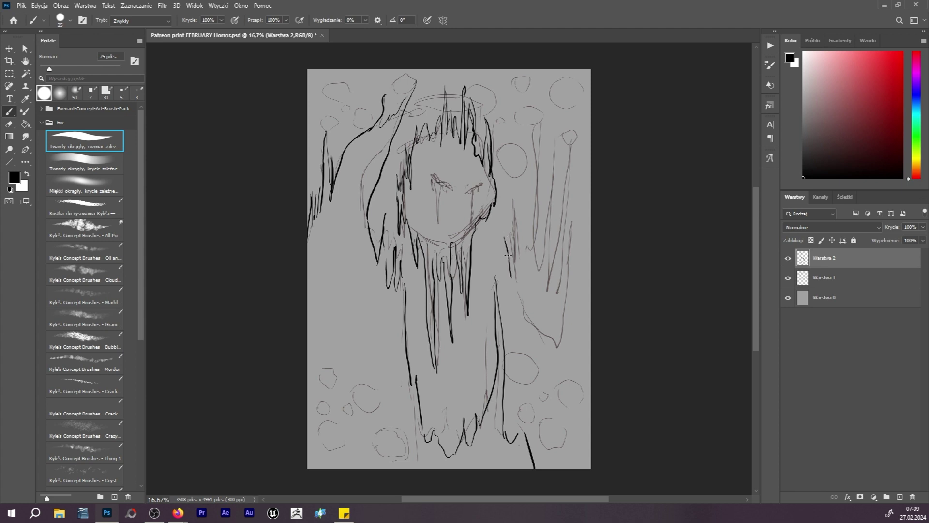
# Step: Ink the right hand's long fingers, palm and pointed wrist in black
pyautogui.moveTo(508, 239)
pyautogui.mouseDown()
pyautogui.moveTo(517, 181)
pyautogui.moveTo(527, 244)
pyautogui.mouseUp()
pyautogui.moveTo(522, 148); pyautogui.dragTo(532, 247)
pyautogui.moveTo(542, 123); pyautogui.dragTo(551, 259)
pyautogui.moveTo(561, 157); pyautogui.dragTo(559, 281)
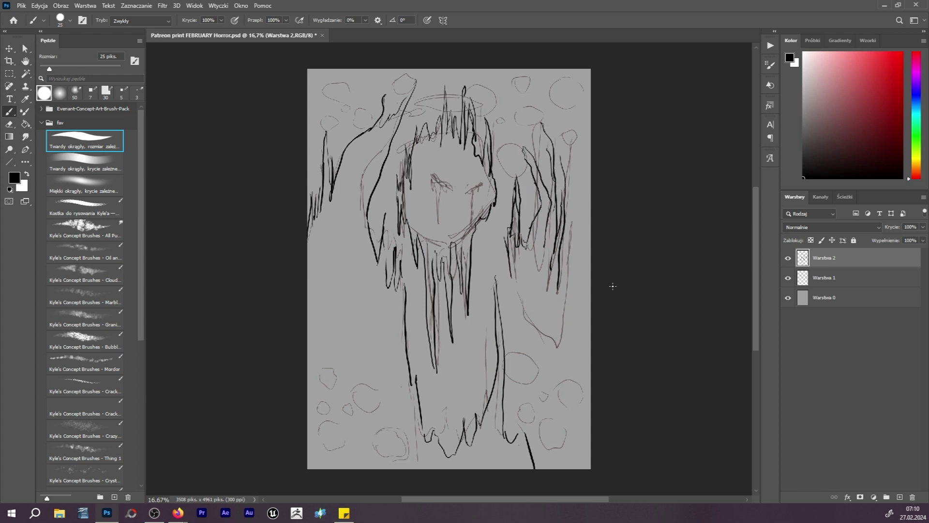
pyautogui.moveTo(571, 193); pyautogui.dragTo(562, 341)
pyautogui.moveTo(513, 276); pyautogui.dragTo(540, 348)
pyautogui.moveTo(536, 310); pyautogui.dragTo(554, 385)
pyautogui.moveTo(552, 386); pyautogui.dragTo(562, 338)
# Step: Fill the head and the large left arm mass with dense vertical black strokes
pyautogui.moveTo(410, 146)
pyautogui.mouseDown()
pyautogui.moveTo(426, 121)
pyautogui.moveTo(433, 145)
pyautogui.moveTo(446, 132)
pyautogui.moveTo(452, 145)
pyautogui.moveTo(477, 144)
pyautogui.moveTo(488, 194)
pyautogui.moveTo(471, 305)
pyautogui.moveTo(462, 242)
pyautogui.moveTo(482, 174)
pyautogui.moveTo(470, 195)
pyautogui.moveTo(438, 170)
pyautogui.moveTo(426, 194)
pyautogui.moveTo(417, 182)
pyautogui.moveTo(405, 203)
pyautogui.moveTo(410, 242)
pyautogui.moveTo(418, 218)
pyautogui.moveTo(428, 243)
pyautogui.moveTo(430, 281)
pyautogui.moveTo(431, 252)
pyautogui.moveTo(425, 290)
pyautogui.moveTo(443, 253)
pyautogui.moveTo(450, 271)
pyautogui.moveTo(460, 217)
pyautogui.moveTo(433, 222)
pyautogui.moveTo(451, 249)
pyautogui.moveTo(466, 240)
pyautogui.mouseUp()
pyautogui.moveTo(344, 145)
pyautogui.mouseDown()
pyautogui.moveTo(335, 204)
pyautogui.moveTo(341, 142)
pyautogui.moveTo(370, 121)
pyautogui.moveTo(357, 140)
pyautogui.moveTo(373, 90)
pyautogui.moveTo(382, 121)
pyautogui.moveTo(414, 85)
pyautogui.moveTo(383, 251)
pyautogui.moveTo(334, 193)
pyautogui.moveTo(347, 104)
pyautogui.moveTo(310, 291)
pyautogui.moveTo(313, 387)
pyautogui.moveTo(329, 390)
pyautogui.moveTo(337, 257)
pyautogui.moveTo(353, 387)
pyautogui.moveTo(386, 137)
pyautogui.moveTo(380, 290)
pyautogui.moveTo(404, 348)
pyautogui.moveTo(400, 384)
pyautogui.moveTo(380, 339)
pyautogui.moveTo(368, 338)
pyautogui.moveTo(367, 296)
pyautogui.moveTo(346, 387)
pyautogui.moveTo(322, 382)
pyautogui.moveTo(315, 410)
pyautogui.moveTo(332, 436)
pyautogui.moveTo(355, 412)
pyautogui.moveTo(387, 426)
pyautogui.moveTo(416, 421)
pyautogui.moveTo(415, 431)
pyautogui.moveTo(380, 431)
pyautogui.mouseUp()
pyautogui.moveTo(329, 307)
pyautogui.mouseDown()
pyautogui.moveTo(320, 223)
pyautogui.moveTo(328, 242)
pyautogui.moveTo(332, 203)
pyautogui.moveTo(337, 235)
pyautogui.moveTo(356, 194)
pyautogui.moveTo(329, 261)
pyautogui.moveTo(328, 227)
pyautogui.moveTo(335, 301)
pyautogui.moveTo(357, 252)
pyautogui.moveTo(382, 291)
pyautogui.moveTo(363, 290)
pyautogui.mouseUp()
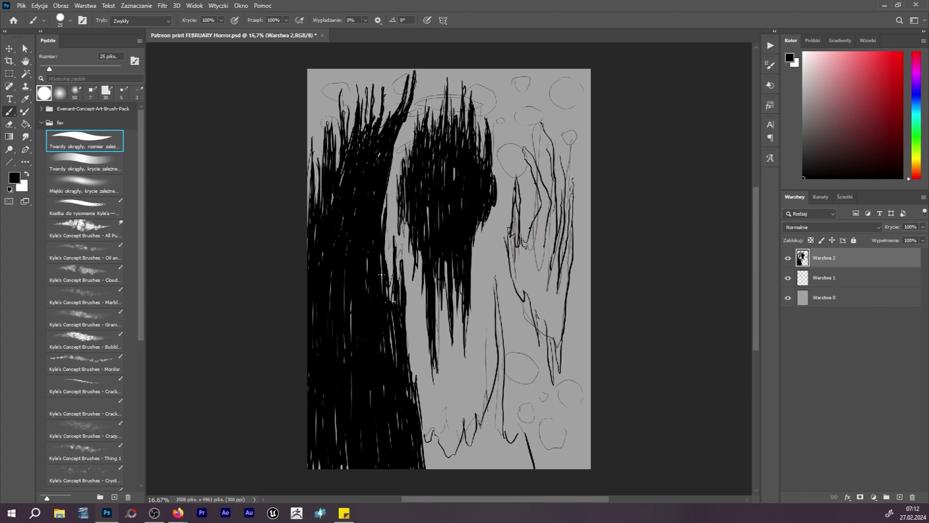
pyautogui.moveTo(392, 237); pyautogui.dragTo(382, 322)
# Step: Fill the jagged base and the torso's right edge with dense vertical black strokes
pyautogui.moveTo(423, 434); pyautogui.dragTo(433, 466)
pyautogui.moveTo(464, 414); pyautogui.dragTo(459, 468)
pyautogui.moveTo(465, 436)
pyautogui.mouseDown()
pyautogui.moveTo(466, 468)
pyautogui.moveTo(457, 467)
pyautogui.mouseUp()
pyautogui.moveTo(499, 374); pyautogui.dragTo(488, 468)
pyautogui.moveTo(495, 409); pyautogui.dragTo(491, 439)
pyautogui.moveTo(498, 396); pyautogui.dragTo(495, 297)
pyautogui.moveTo(495, 263); pyautogui.dragTo(500, 338)
pyautogui.moveTo(494, 346)
pyautogui.mouseDown()
pyautogui.moveTo(500, 460)
pyautogui.moveTo(485, 465)
pyautogui.moveTo(489, 373)
pyautogui.moveTo(474, 463)
pyautogui.moveTo(466, 460)
pyautogui.moveTo(469, 391)
pyautogui.mouseUp()
pyautogui.moveTo(509, 477)
pyautogui.mouseDown()
pyautogui.moveTo(508, 425)
pyautogui.moveTo(530, 428)
pyautogui.moveTo(515, 474)
pyautogui.mouseUp()
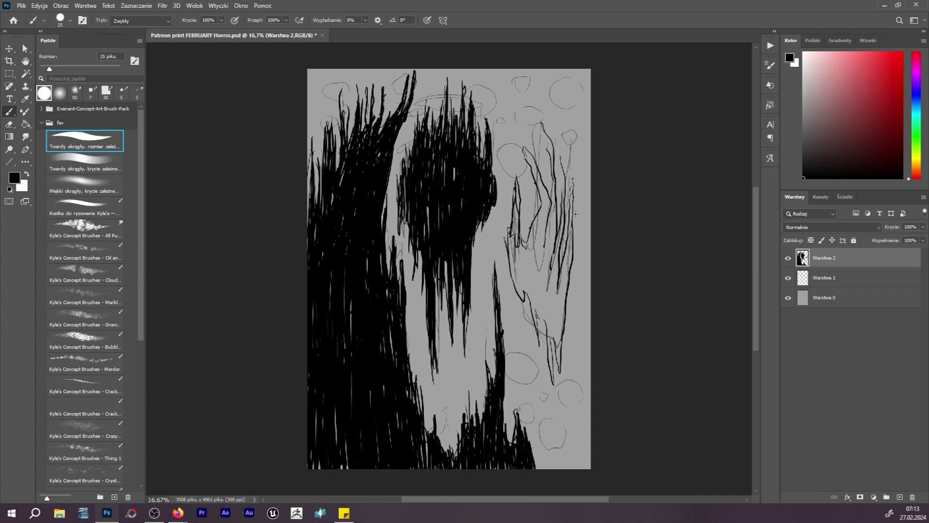
# Step: Fill the large raised right hand solid with dense black strokes
pyautogui.moveTo(514, 264)
pyautogui.mouseDown()
pyautogui.moveTo(511, 217)
pyautogui.moveTo(513, 276)
pyautogui.moveTo(538, 339)
pyautogui.moveTo(545, 315)
pyautogui.moveTo(556, 382)
pyautogui.moveTo(569, 316)
pyautogui.mouseUp()
pyautogui.moveTo(523, 286)
pyautogui.mouseDown()
pyautogui.moveTo(522, 237)
pyautogui.moveTo(538, 218)
pyautogui.moveTo(540, 228)
pyautogui.moveTo(532, 170)
pyautogui.moveTo(547, 239)
pyautogui.moveTo(544, 111)
pyautogui.moveTo(552, 329)
pyautogui.moveTo(543, 288)
pyautogui.mouseUp()
pyautogui.moveTo(556, 234)
pyautogui.mouseDown()
pyautogui.moveTo(560, 145)
pyautogui.moveTo(571, 281)
pyautogui.moveTo(544, 260)
pyautogui.mouseUp()
# Step: Paint small spiky black hands in the lower middle, the lower-right corner and the upper right
pyautogui.moveTo(426, 369)
pyautogui.mouseDown()
pyautogui.moveTo(438, 390)
pyautogui.moveTo(485, 386)
pyautogui.moveTo(441, 402)
pyautogui.moveTo(453, 382)
pyautogui.moveTo(470, 387)
pyautogui.moveTo(462, 383)
pyautogui.mouseUp()
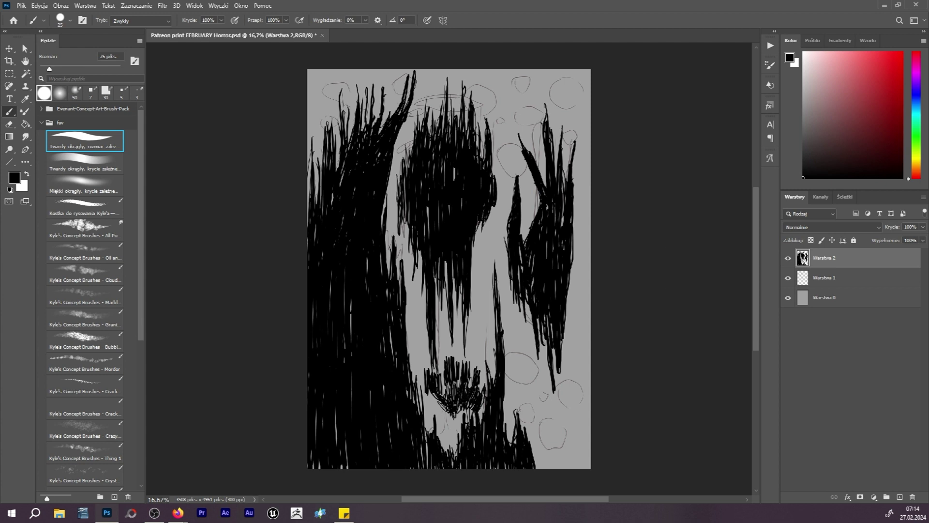
pyautogui.moveTo(552, 389); pyautogui.dragTo(567, 377)
pyautogui.moveTo(576, 416)
pyautogui.mouseDown()
pyautogui.moveTo(538, 426)
pyautogui.moveTo(566, 435)
pyautogui.mouseUp()
pyautogui.moveTo(501, 104)
pyautogui.mouseDown()
pyautogui.moveTo(514, 92)
pyautogui.moveTo(532, 112)
pyautogui.moveTo(508, 145)
pyautogui.moveTo(523, 116)
pyautogui.moveTo(499, 132)
pyautogui.mouseUp()
pyautogui.moveTo(495, 87)
pyautogui.mouseDown()
pyautogui.moveTo(522, 106)
pyautogui.moveTo(544, 104)
pyautogui.mouseUp()
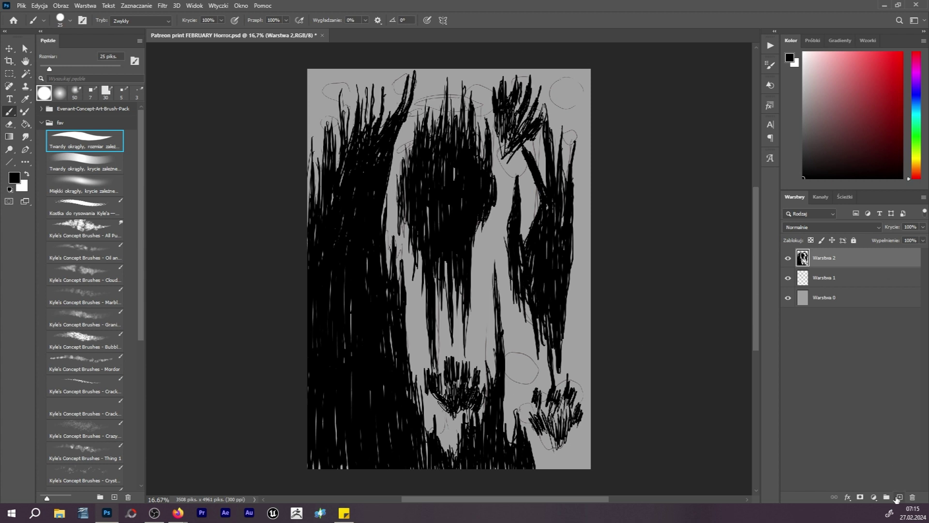
# Step: Create a new layer, pick a light peach colour, and switch to the Pencil tool at 163 px
pyautogui.click(899, 498)
pyautogui.click(916, 168)
pyautogui.click(828, 67)
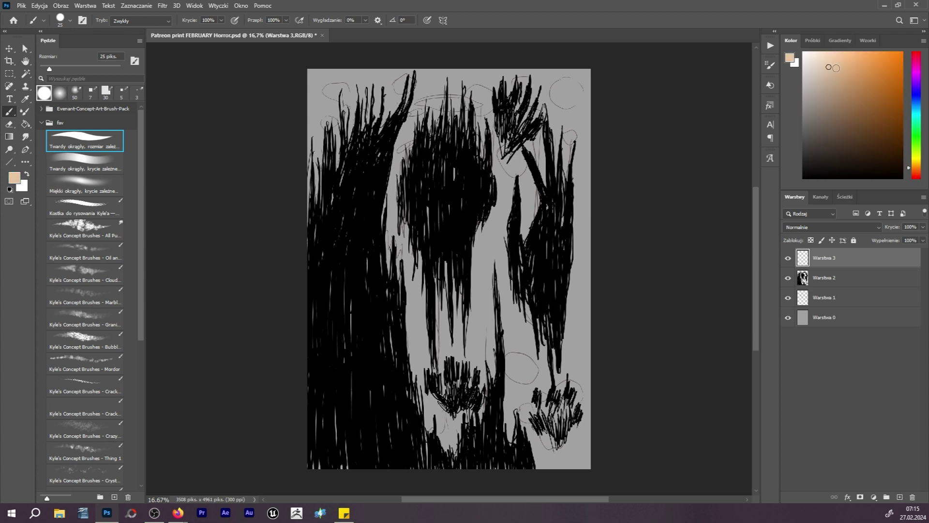
pyautogui.hotkey('shift', 'b')
pyautogui.moveTo(89, 63); pyautogui.dragTo(93, 66)
# Step: Paint peach circles across the canvas's upper right and move their layer below the black figure layer
pyautogui.moveTo(562, 94)
pyautogui.mouseDown()
pyautogui.moveTo(569, 88)
pyautogui.moveTo(571, 102)
pyautogui.moveTo(566, 90)
pyautogui.mouseUp()
pyautogui.moveTo(572, 138); pyautogui.dragTo(573, 132)
pyautogui.moveTo(517, 90)
pyautogui.mouseDown()
pyautogui.moveTo(531, 87)
pyautogui.moveTo(474, 93)
pyautogui.mouseUp()
pyautogui.moveTo(821, 261); pyautogui.dragTo(821, 286)
# Step: Paint peach circles behind the right hand and in the canvas's lower-right area, following the sketched circles
pyautogui.moveTo(518, 163); pyautogui.dragTo(514, 168)
pyautogui.click(513, 165)
pyautogui.click(546, 125)
pyautogui.moveTo(518, 359)
pyautogui.mouseDown()
pyautogui.moveTo(522, 369)
pyautogui.moveTo(518, 353)
pyautogui.mouseUp()
pyautogui.moveTo(569, 391); pyautogui.dragTo(559, 384)
pyautogui.click(526, 411)
pyautogui.click(562, 438)
# Step: Hide the sketch layer and paint peach circles behind the upper-left fingers and the lower torso
pyautogui.click(788, 297)
pyautogui.click(329, 97)
pyautogui.moveTo(338, 101); pyautogui.dragTo(324, 87)
pyautogui.moveTo(376, 110); pyautogui.dragTo(374, 97)
pyautogui.moveTo(321, 137); pyautogui.dragTo(357, 118)
pyautogui.moveTo(415, 95); pyautogui.dragTo(422, 91)
pyautogui.click(351, 76)
pyautogui.moveTo(417, 349)
pyautogui.mouseDown()
pyautogui.moveTo(424, 356)
pyautogui.moveTo(419, 347)
pyautogui.mouseUp()
# Step: Create a layer above the black figure and paint peach circles over its lower-left mass and lower-right base
pyautogui.click(847, 259)
pyautogui.click(900, 497)
pyautogui.moveTo(328, 425); pyautogui.dragTo(335, 434)
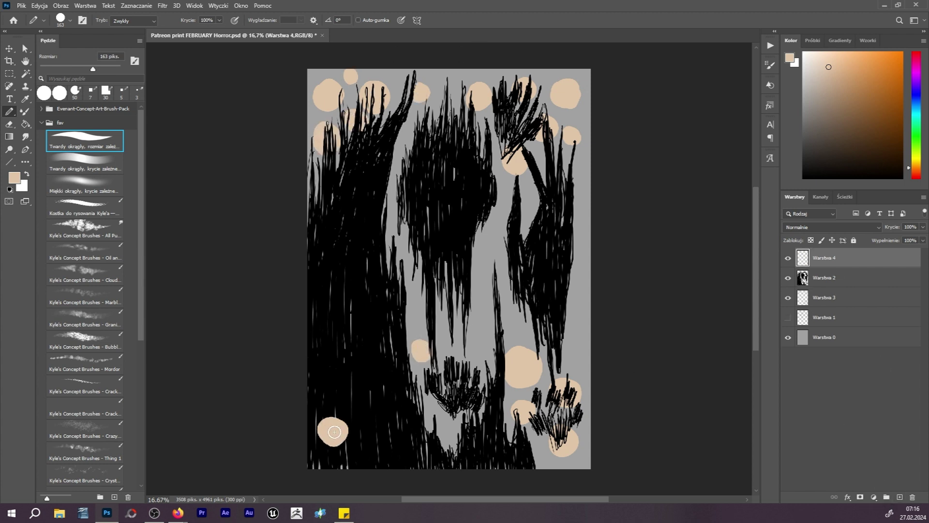
pyautogui.click(367, 445)
pyautogui.moveTo(359, 399); pyautogui.dragTo(402, 426)
pyautogui.moveTo(322, 382); pyautogui.dragTo(327, 389)
pyautogui.click(316, 455)
pyautogui.click(521, 454)
# Step: Paint foreground peach circles over the right hand and the upper part of the left arm
pyautogui.click(561, 270)
pyautogui.click(577, 241)
pyautogui.click(335, 181)
pyautogui.click(320, 217)
pyautogui.click(371, 152)
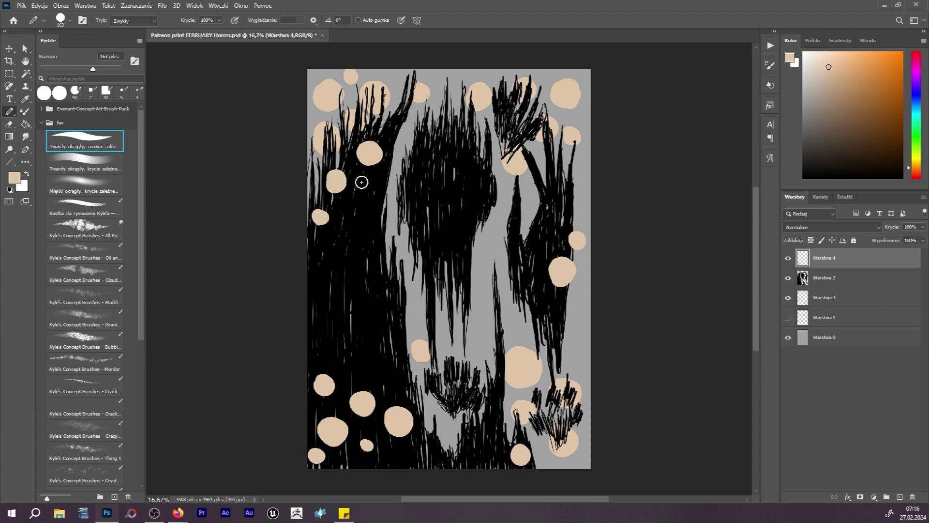
# Step: Paint two slanted bright red eyes with thin drips on the black face, on a new top layer
pyautogui.click(900, 497)
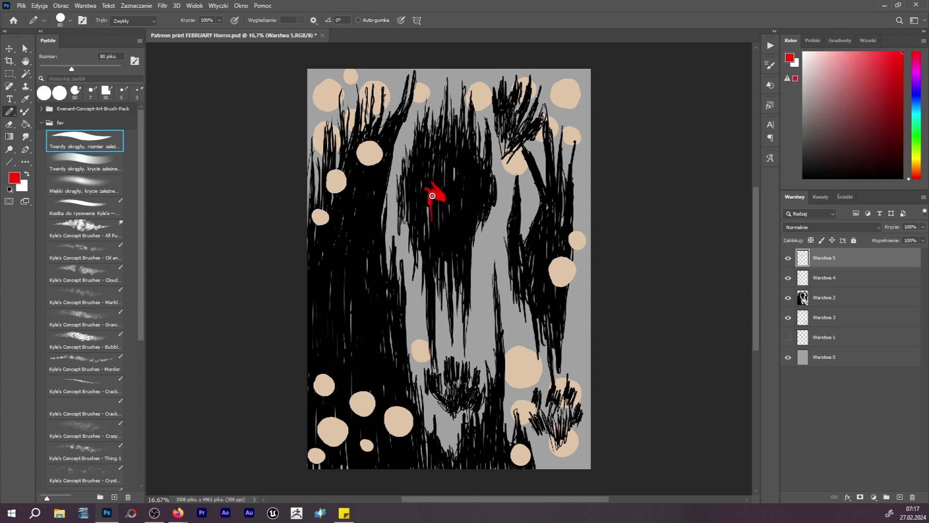
pyautogui.moveTo(434, 196); pyautogui.dragTo(432, 260)
pyautogui.press('e')
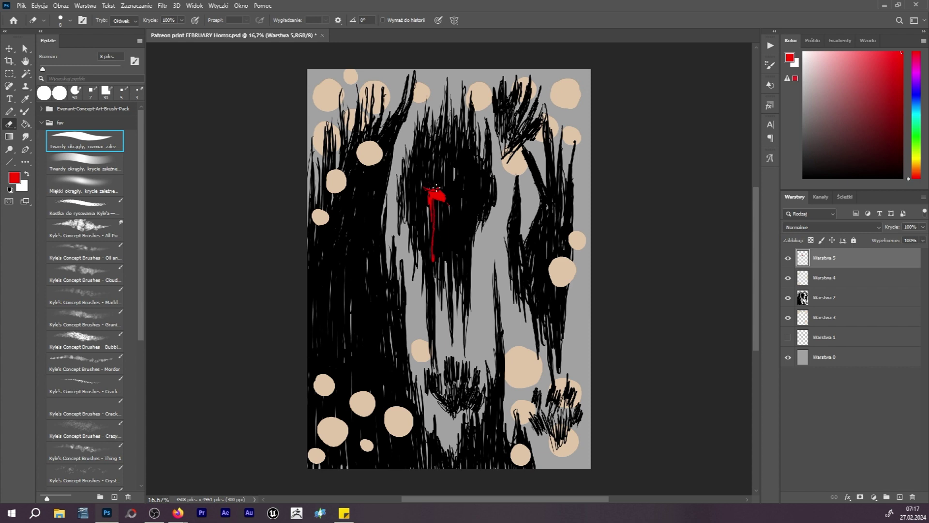
pyautogui.press('b')
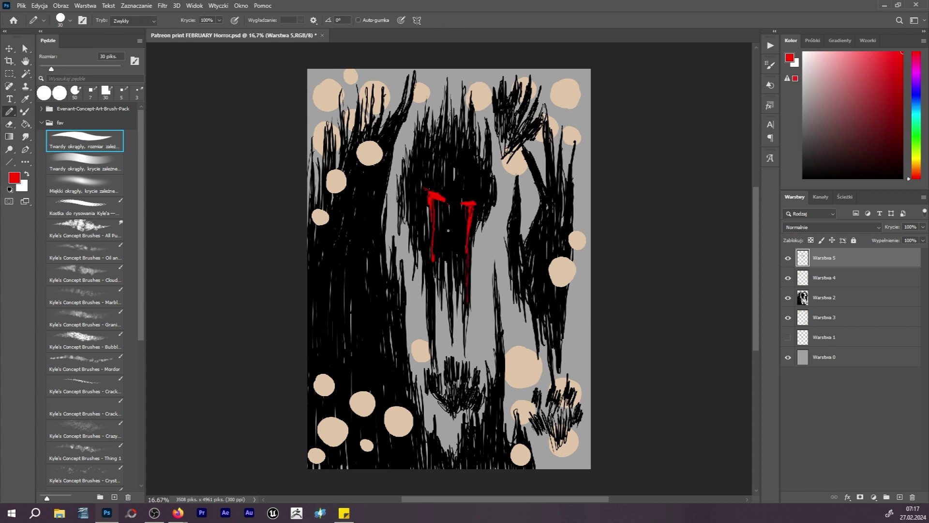
# Step: Fill the background layer with bright red using the Paint Bucket, and undo the stray pencil stroke on the eyes layer
pyautogui.click(852, 357)
pyautogui.click(27, 125)
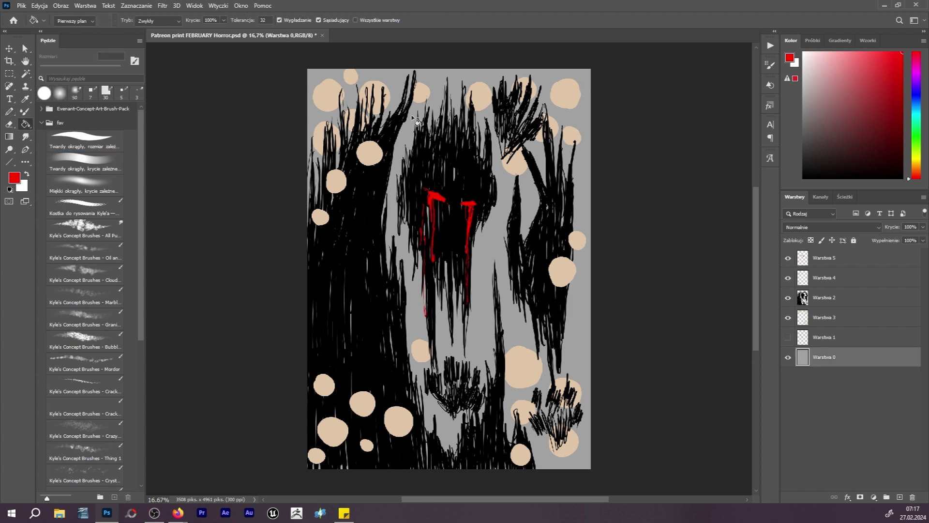
pyautogui.click(424, 120)
pyautogui.press('b')
pyautogui.click(824, 257)
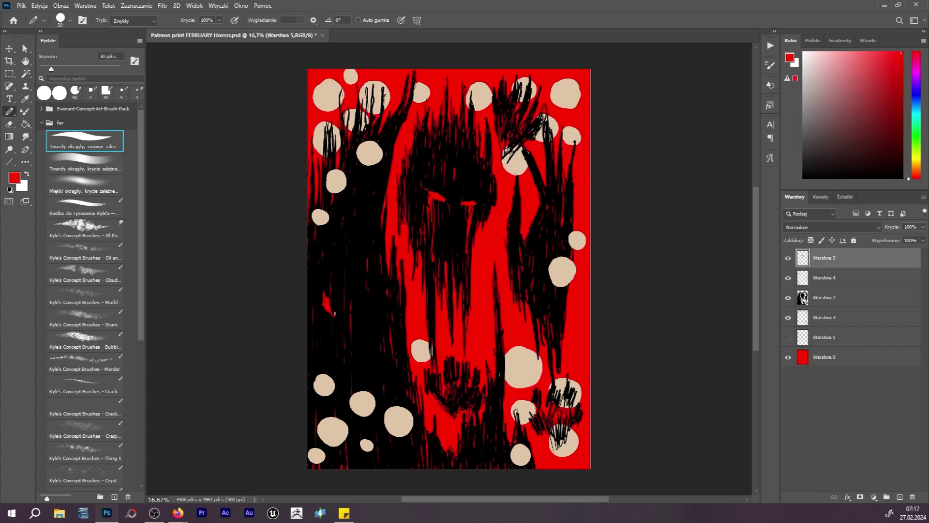
pyautogui.hotkey('ctrl', 'z')
# Step: Create a layer clipped to the foreground circles and paint red irises in them at 80 px, undoing misplaced strokes
pyautogui.click(827, 277)
pyautogui.click(900, 496)
pyautogui.keyDown('alt'); pyautogui.click(804, 287); pyautogui.keyUp('alt')
pyautogui.click(899, 83)
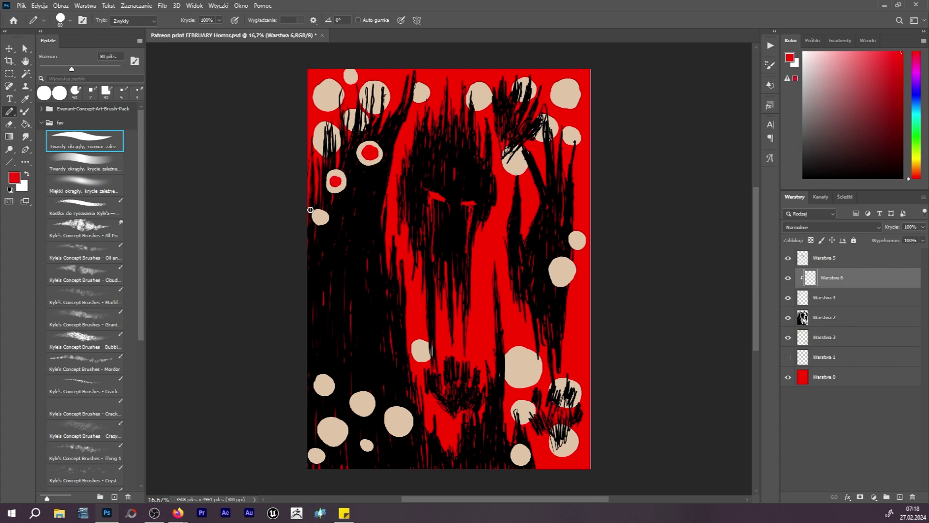
pyautogui.hotkey('ctrl', 'z')
pyautogui.hotkey('ctrl', 'z')
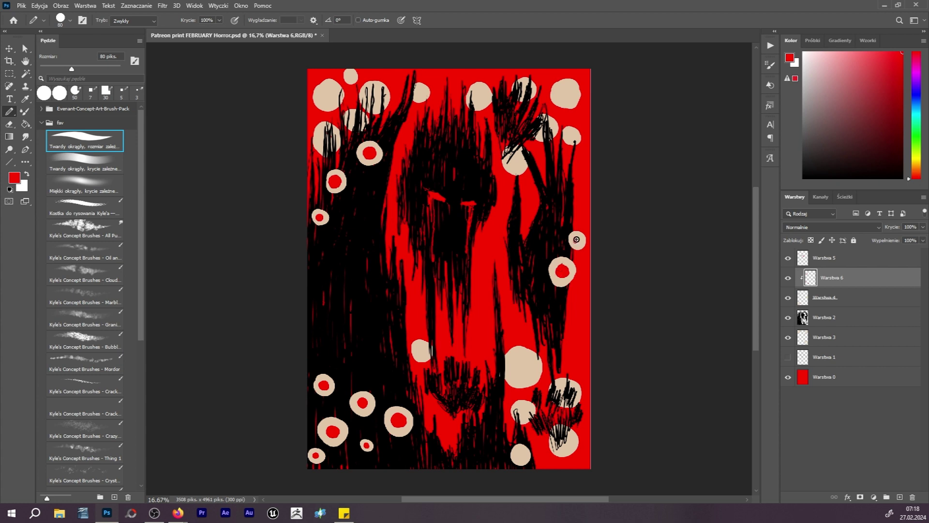
# Step: Create a layer clipped to the background circles and paint red irises in them
pyautogui.click(835, 342)
pyautogui.click(900, 496)
pyautogui.keyDown('alt'); pyautogui.click(809, 347); pyautogui.keyUp('alt')
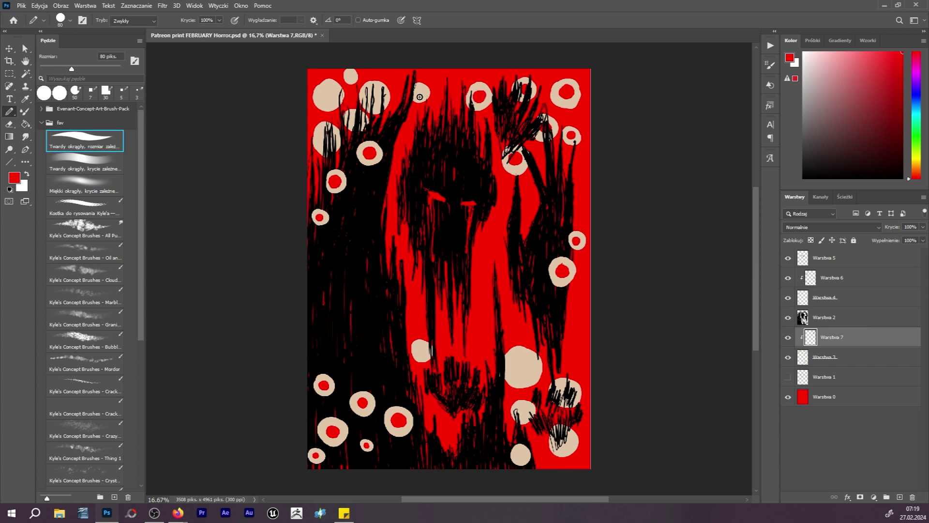
pyautogui.click(328, 93)
pyautogui.moveTo(327, 134); pyautogui.dragTo(328, 148)
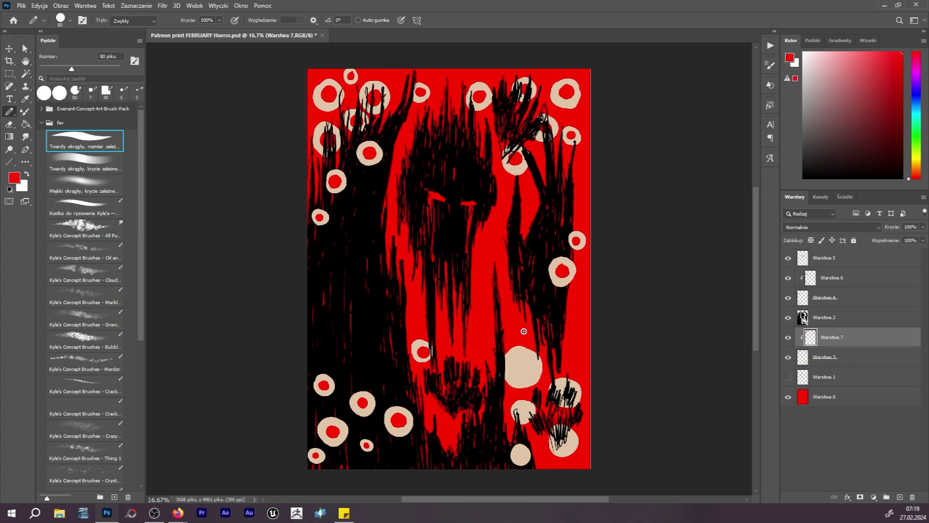
pyautogui.moveTo(517, 363); pyautogui.dragTo(527, 365)
pyautogui.moveTo(564, 389); pyautogui.dragTo(569, 395)
pyautogui.moveTo(518, 409); pyautogui.dragTo(524, 414)
pyautogui.moveTo(559, 443); pyautogui.dragTo(518, 450)
# Step: Create a clipped layer above the foreground irises and paint black pupils in those eyeballs
pyautogui.click(829, 273)
pyautogui.click(900, 497)
pyautogui.click(862, 128)
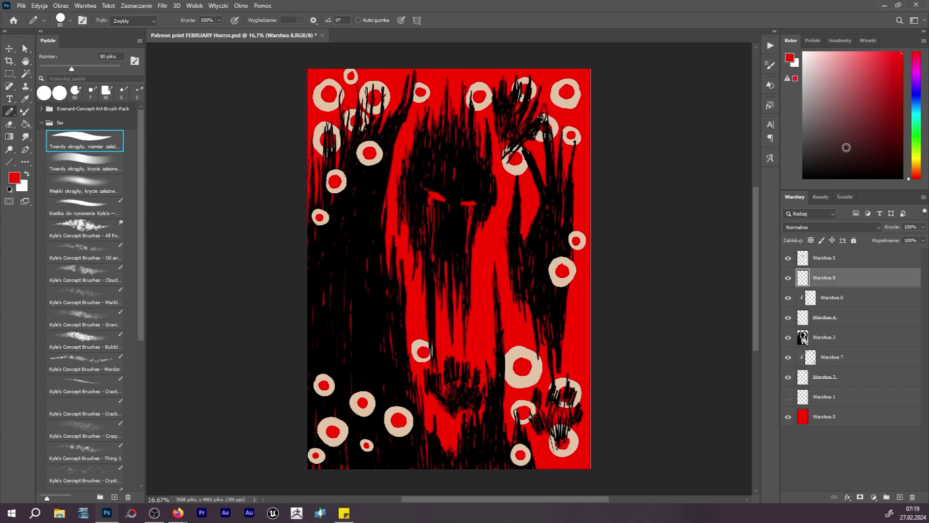
pyautogui.press('d')
pyautogui.hotkey('ctrl', 'alt', 'g')
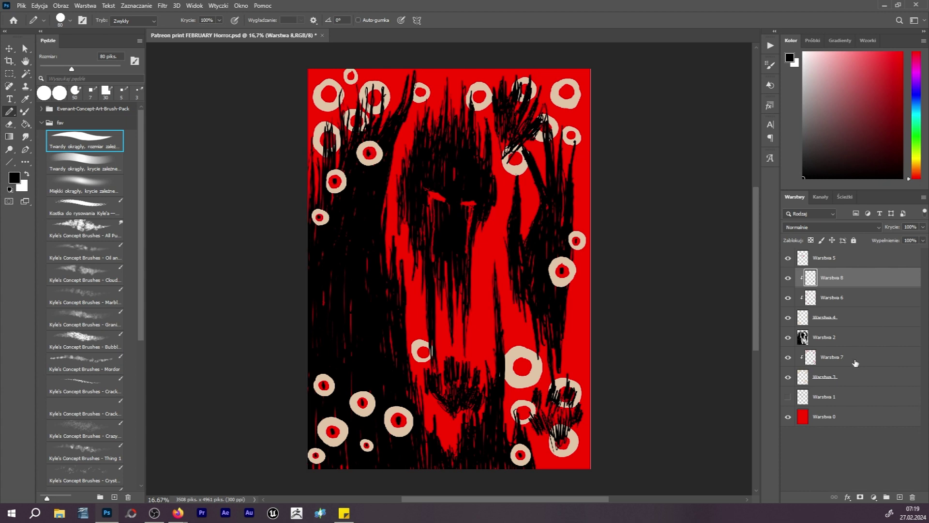
# Step: Create a layer above the background irises and paint black pupils in those eyeballs
pyautogui.click(886, 358)
pyautogui.click(900, 497)
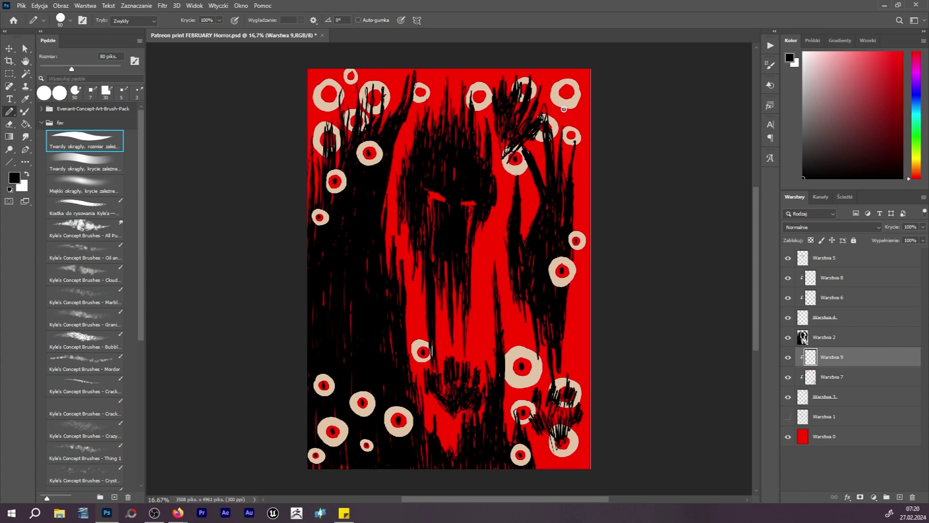
pyautogui.moveTo(568, 90); pyautogui.dragTo(570, 90)
pyautogui.click(479, 97)
pyautogui.click(329, 140)
# Step: Create a new layer directly above the background circles layer and pick a dark red colour
pyautogui.click(850, 394)
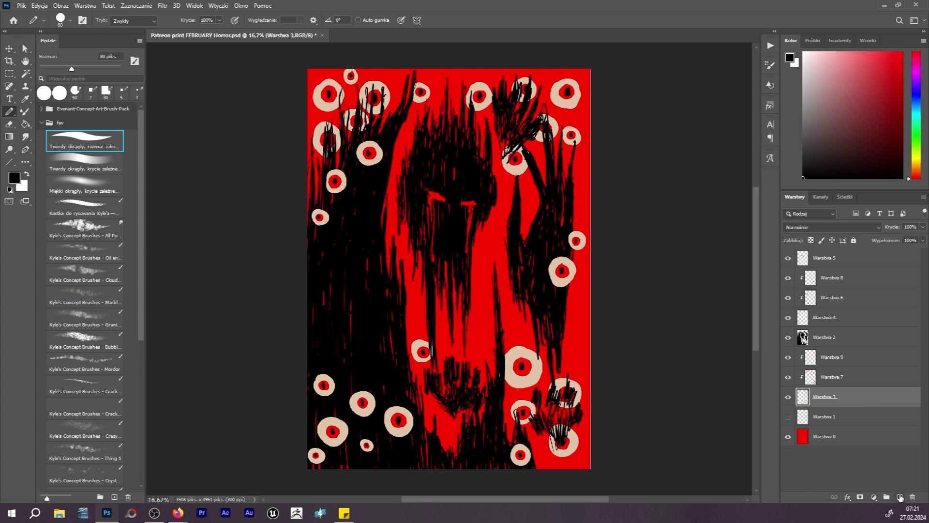
pyautogui.click(900, 496)
pyautogui.click(897, 109)
# Step: Switch to the Brush tool in Pomnóż mode at 51% opacity and set the layer's blend mode to Pomnóż
pyautogui.rightClick(11, 112)
pyautogui.click(36, 111)
pyautogui.click(142, 21)
pyautogui.click(138, 77)
pyautogui.press('5')
pyautogui.press('1')
pyautogui.click(831, 227)
pyautogui.click(806, 268)
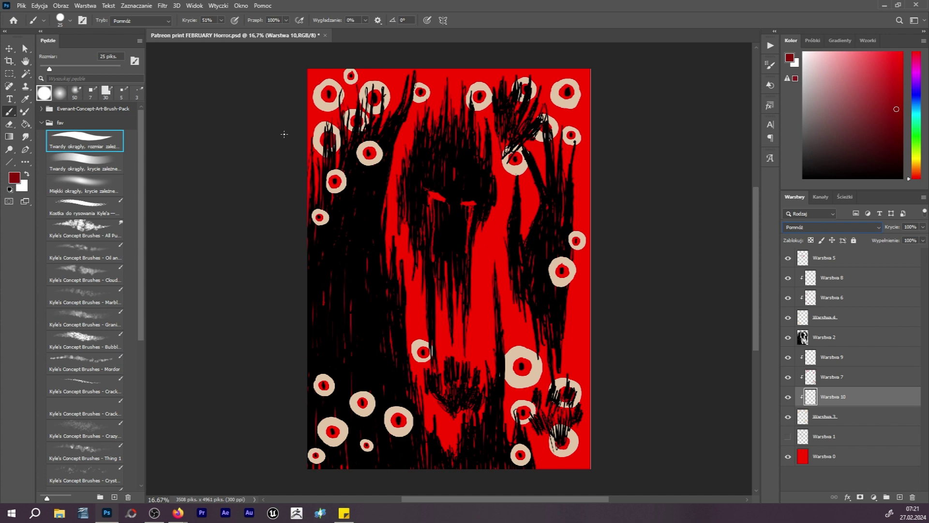
# Step: Shade the upper-left eyeballs' rims in dark red, setting the brush to 65% opacity and 36 px
pyautogui.moveTo(312, 94)
pyautogui.mouseDown()
pyautogui.moveTo(326, 77)
pyautogui.moveTo(338, 106)
pyautogui.moveTo(319, 87)
pyautogui.moveTo(348, 70)
pyautogui.moveTo(390, 107)
pyautogui.moveTo(369, 114)
pyautogui.moveTo(365, 103)
pyautogui.mouseUp()
pyautogui.click(221, 20)
pyautogui.click(229, 33)
pyautogui.click(54, 69)
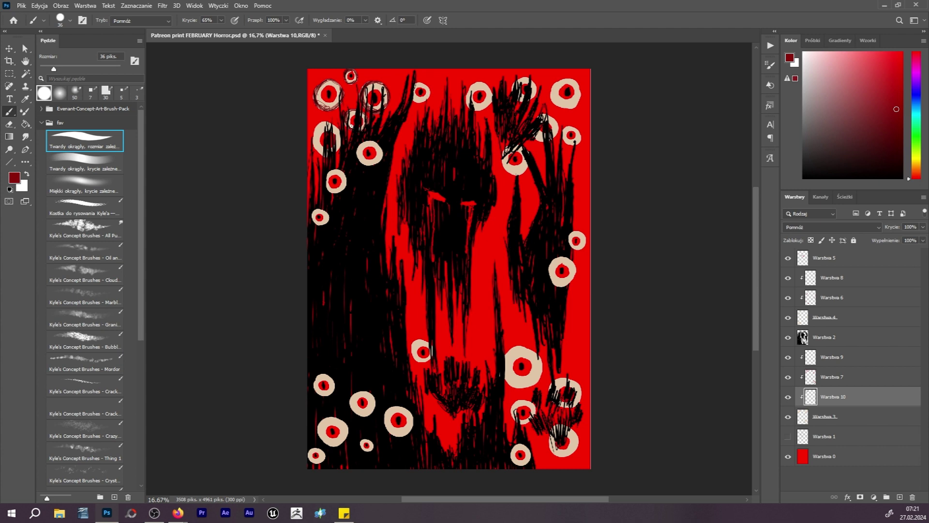
pyautogui.moveTo(316, 145)
pyautogui.mouseDown()
pyautogui.moveTo(317, 124)
pyautogui.moveTo(341, 129)
pyautogui.moveTo(335, 145)
pyautogui.mouseUp()
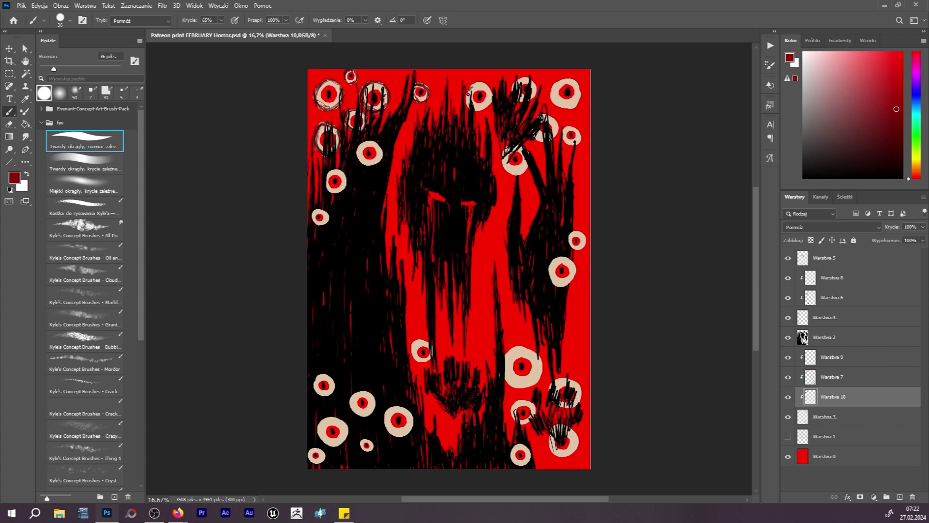
# Step: Shade the rims of the upper-right background eyeballs with dark red strokes
pyautogui.moveTo(467, 101)
pyautogui.mouseDown()
pyautogui.moveTo(490, 111)
pyautogui.moveTo(488, 84)
pyautogui.moveTo(492, 97)
pyautogui.mouseUp()
pyautogui.moveTo(554, 80)
pyautogui.mouseDown()
pyautogui.moveTo(552, 106)
pyautogui.moveTo(581, 99)
pyautogui.moveTo(557, 82)
pyautogui.moveTo(576, 99)
pyautogui.mouseUp()
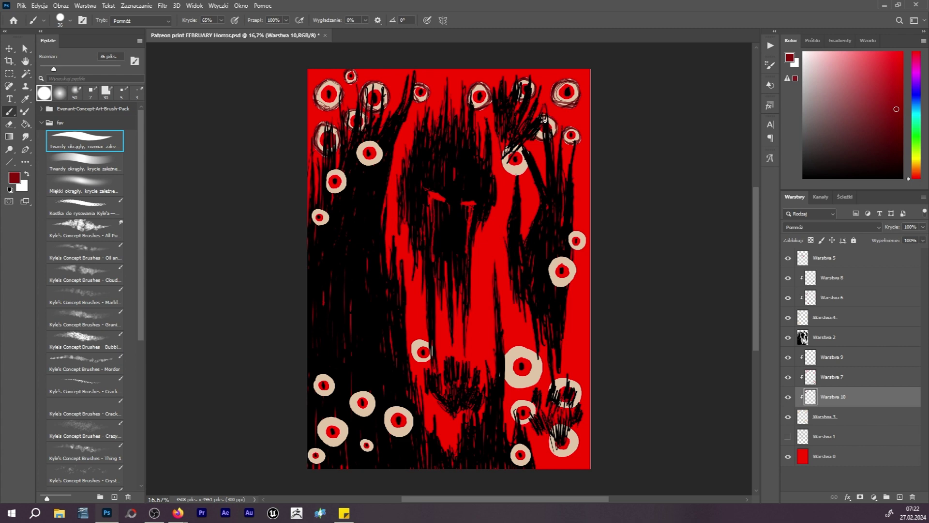
pyautogui.moveTo(508, 149)
pyautogui.mouseDown()
pyautogui.moveTo(523, 174)
pyautogui.moveTo(506, 155)
pyautogui.moveTo(510, 170)
pyautogui.mouseUp()
# Step: Shade the rims of the background eyeballs on the lower torso and in the lower-right area with dark red strokes
pyautogui.moveTo(416, 341)
pyautogui.mouseDown()
pyautogui.moveTo(413, 359)
pyautogui.moveTo(429, 342)
pyautogui.mouseUp()
pyautogui.moveTo(505, 373)
pyautogui.mouseDown()
pyautogui.moveTo(528, 387)
pyautogui.moveTo(540, 357)
pyautogui.moveTo(511, 347)
pyautogui.moveTo(522, 357)
pyautogui.mouseUp()
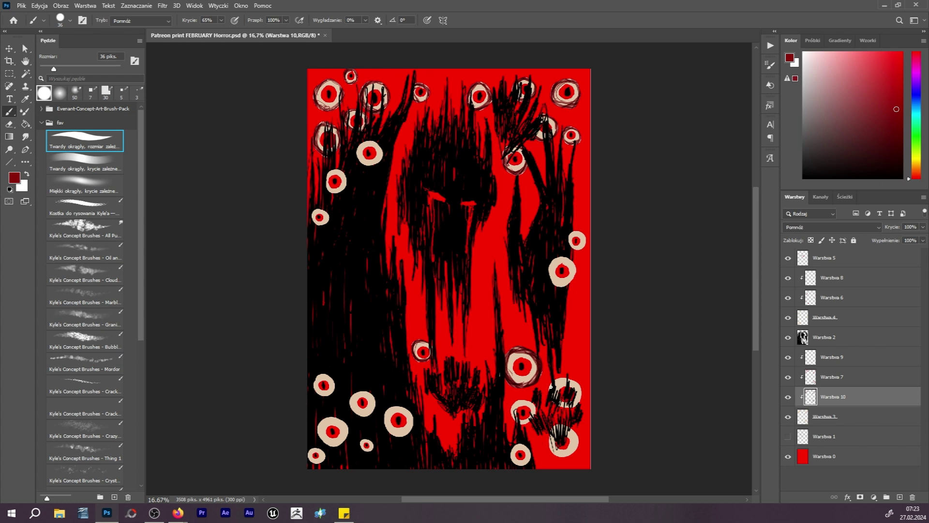
pyautogui.moveTo(551, 400)
pyautogui.mouseDown()
pyautogui.moveTo(574, 378)
pyautogui.moveTo(579, 407)
pyautogui.moveTo(555, 379)
pyautogui.mouseUp()
pyautogui.moveTo(515, 421)
pyautogui.mouseDown()
pyautogui.moveTo(532, 422)
pyautogui.moveTo(562, 455)
pyautogui.moveTo(578, 435)
pyautogui.moveTo(556, 450)
pyautogui.mouseUp()
# Step: Create a new layer above Warstwa 4, clip it to that layer and set its blend mode to Pomnóż
pyautogui.click(891, 315)
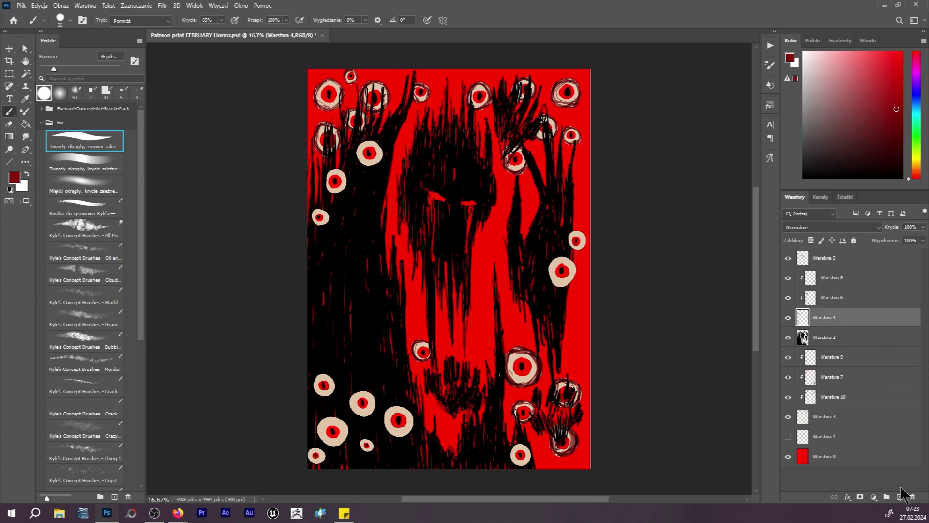
pyautogui.click(899, 497)
pyautogui.click(820, 227)
pyautogui.click(816, 270)
pyautogui.click(873, 415)
pyautogui.click(848, 319)
# Step: Shade the rims of the foreground eyeballs over the black figure with dark red strokes
pyautogui.moveTo(315, 388)
pyautogui.mouseDown()
pyautogui.moveTo(367, 415)
pyautogui.moveTo(374, 394)
pyautogui.moveTo(334, 445)
pyautogui.moveTo(346, 428)
pyautogui.moveTo(321, 420)
pyautogui.moveTo(341, 440)
pyautogui.mouseUp()
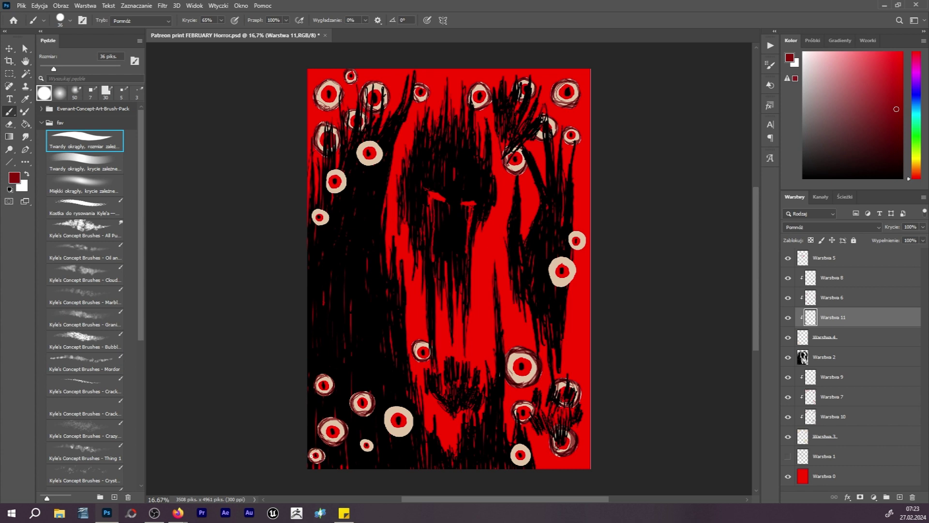
pyautogui.moveTo(387, 423)
pyautogui.mouseDown()
pyautogui.moveTo(412, 428)
pyautogui.moveTo(386, 412)
pyautogui.moveTo(410, 407)
pyautogui.mouseUp()
pyautogui.moveTo(512, 464); pyautogui.dragTo(526, 445)
pyautogui.moveTo(552, 264)
pyautogui.mouseDown()
pyautogui.moveTo(574, 282)
pyautogui.moveTo(554, 258)
pyautogui.moveTo(543, 287)
pyautogui.mouseUp()
pyautogui.moveTo(570, 236); pyautogui.dragTo(572, 240)
pyautogui.moveTo(357, 150); pyautogui.dragTo(381, 156)
pyautogui.moveTo(342, 190); pyautogui.dragTo(342, 174)
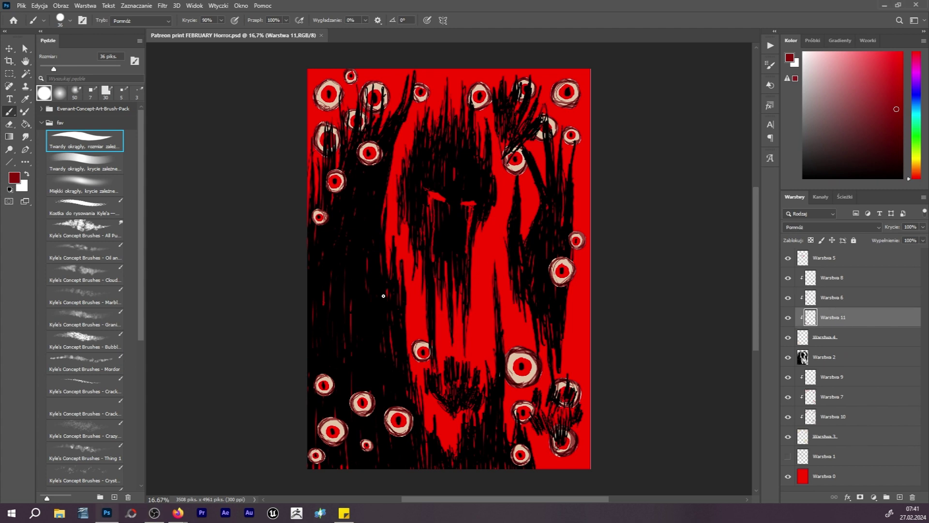
# Step: Smudge the foreground eyeballs' rim shading using Kyle's All Purpose brush at 100 px and 8% intensity
pyautogui.click(26, 137)
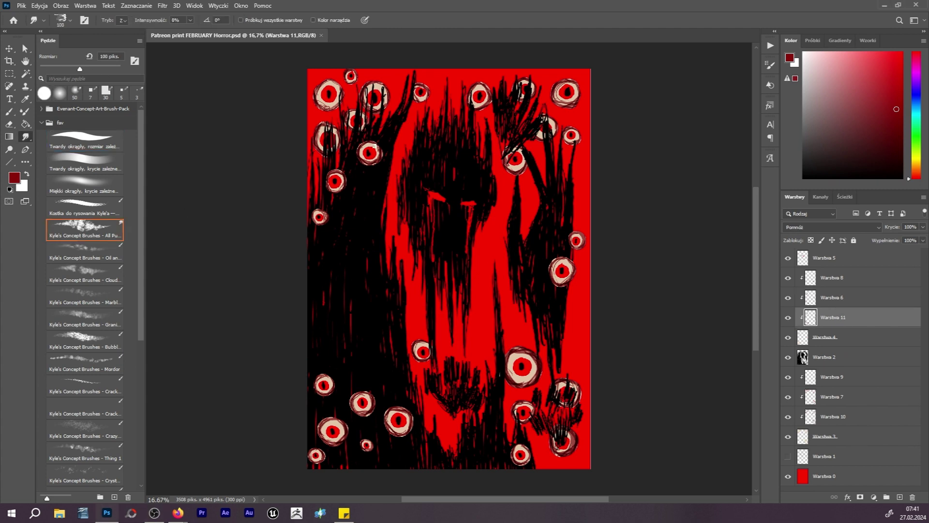
pyautogui.moveTo(361, 145)
pyautogui.mouseDown()
pyautogui.moveTo(364, 160)
pyautogui.moveTo(377, 146)
pyautogui.mouseUp()
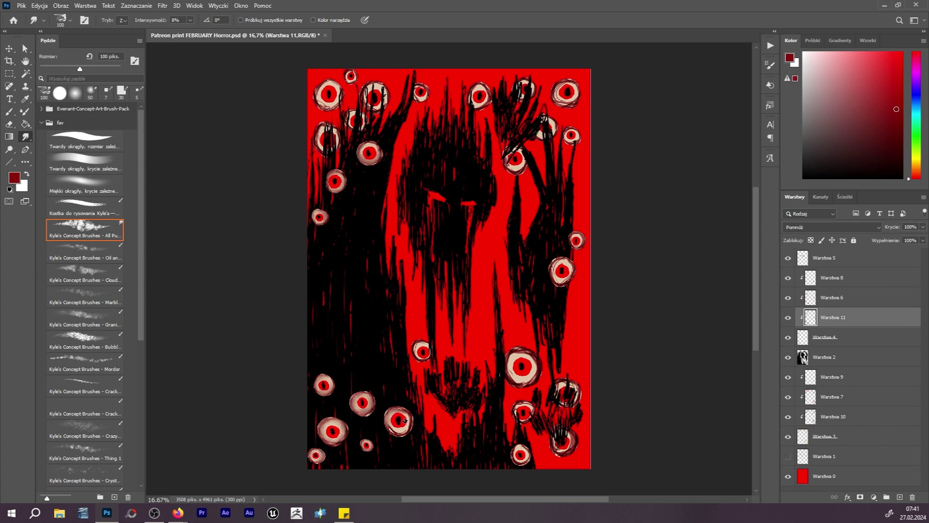
# Step: Release Warstwa 6, 8, 7 and 9 from their clipping masks and make Warstwa 10 the active layer
pyautogui.press('alt')
pyautogui.keyDown('alt'); pyautogui.click(813, 303); pyautogui.keyUp('alt')
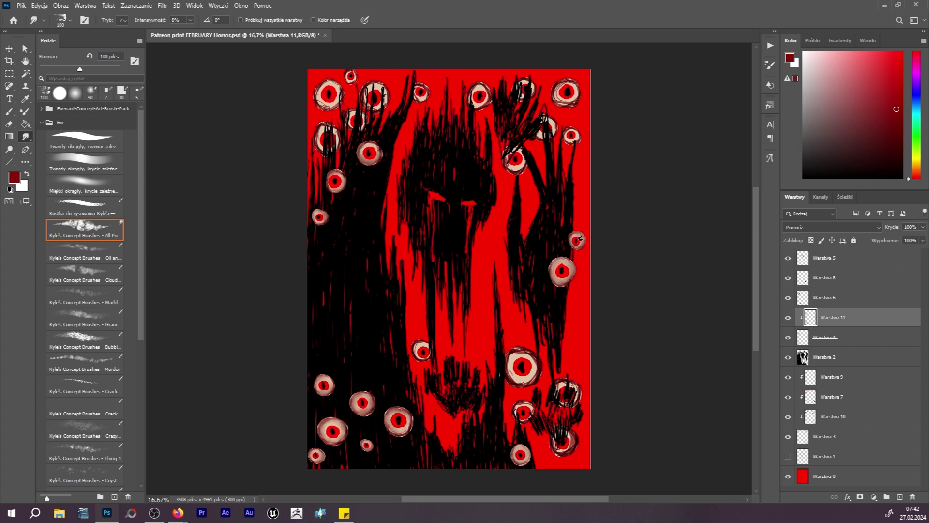
pyautogui.click(788, 416)
pyautogui.click(788, 417)
pyautogui.keyDown('alt'); pyautogui.click(817, 407); pyautogui.keyUp('alt')
pyautogui.click(814, 412)
# Step: Smudge the rim shading of the background eyeballs in the lower part of the artwork
pyautogui.moveTo(415, 348)
pyautogui.mouseDown()
pyautogui.moveTo(430, 352)
pyautogui.moveTo(420, 343)
pyautogui.mouseUp()
pyautogui.moveTo(513, 363)
pyautogui.mouseDown()
pyautogui.moveTo(526, 382)
pyautogui.moveTo(528, 353)
pyautogui.moveTo(506, 361)
pyautogui.mouseUp()
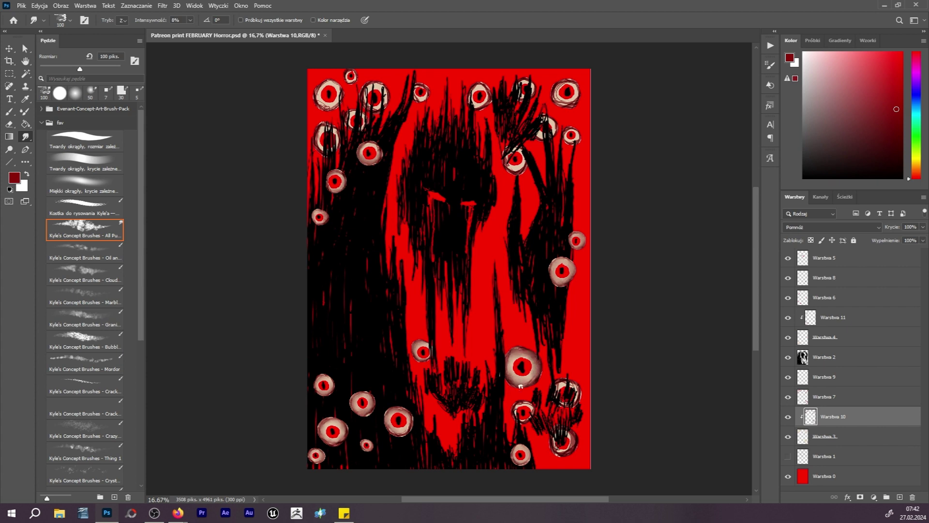
pyautogui.moveTo(516, 414)
pyautogui.mouseDown()
pyautogui.moveTo(522, 404)
pyautogui.moveTo(527, 420)
pyautogui.mouseUp()
pyautogui.moveTo(562, 384)
pyautogui.mouseDown()
pyautogui.moveTo(576, 393)
pyautogui.moveTo(564, 404)
pyautogui.moveTo(564, 448)
pyautogui.mouseUp()
# Step: Smudge the rim shading of the background eyeballs across the upper part of the artwork
pyautogui.moveTo(515, 158)
pyautogui.mouseDown()
pyautogui.moveTo(554, 124)
pyautogui.moveTo(577, 141)
pyautogui.mouseUp()
pyautogui.moveTo(557, 99)
pyautogui.mouseDown()
pyautogui.moveTo(560, 89)
pyautogui.moveTo(558, 99)
pyautogui.moveTo(579, 99)
pyautogui.mouseUp()
pyautogui.moveTo(515, 85); pyautogui.dragTo(536, 95)
pyautogui.moveTo(470, 98); pyautogui.dragTo(488, 92)
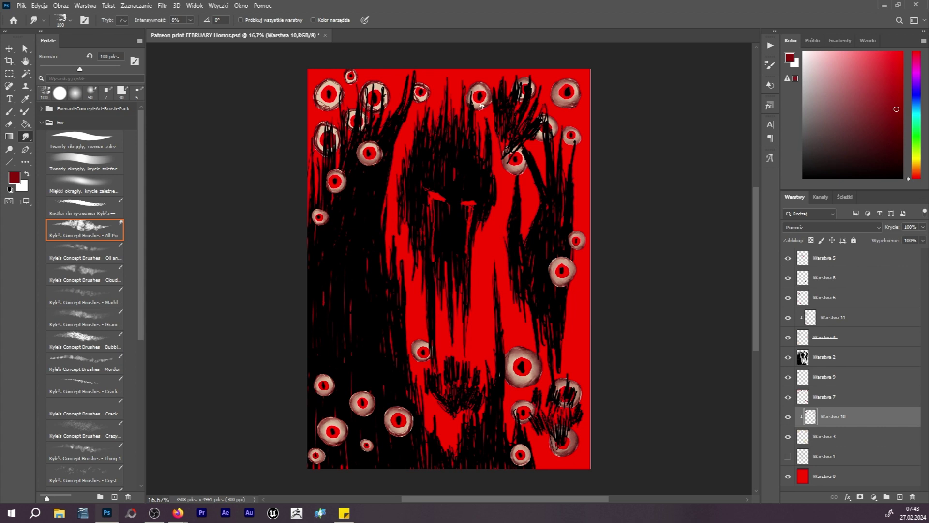
pyautogui.moveTo(415, 99)
pyautogui.mouseDown()
pyautogui.moveTo(427, 89)
pyautogui.moveTo(380, 106)
pyautogui.moveTo(367, 86)
pyautogui.moveTo(327, 109)
pyautogui.moveTo(320, 86)
pyautogui.moveTo(341, 96)
pyautogui.mouseUp()
pyautogui.moveTo(320, 141); pyautogui.dragTo(334, 144)
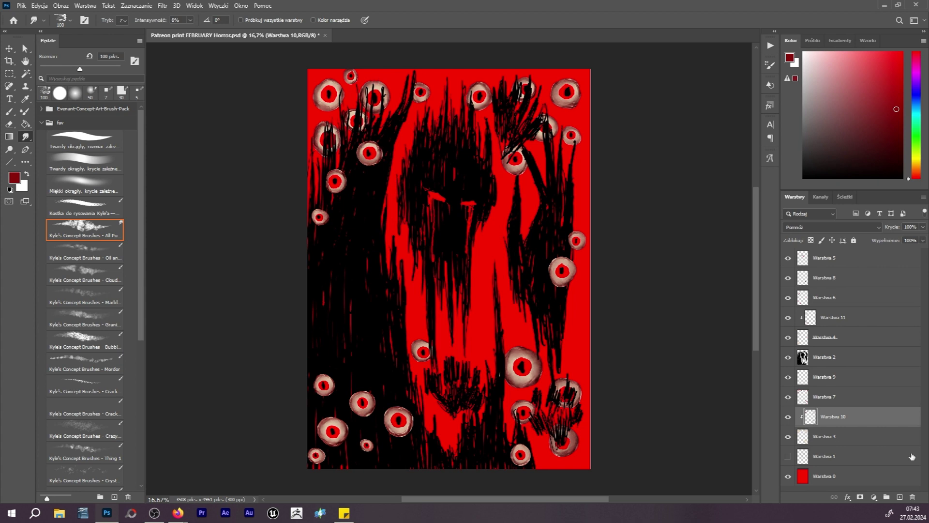
# Step: Create a clipped layer above Warstwa 10 and set up Kyle's Mordor brush in Pomnóż mode at 54% opacity
pyautogui.hotkey('ctrl', 'shift', 'alt', 'n')
pyautogui.press('b')
pyautogui.click(85, 363)
pyautogui.click(221, 20)
pyautogui.click(209, 32)
pyautogui.click(141, 20)
pyautogui.click(131, 80)
pyautogui.click(356, 436)
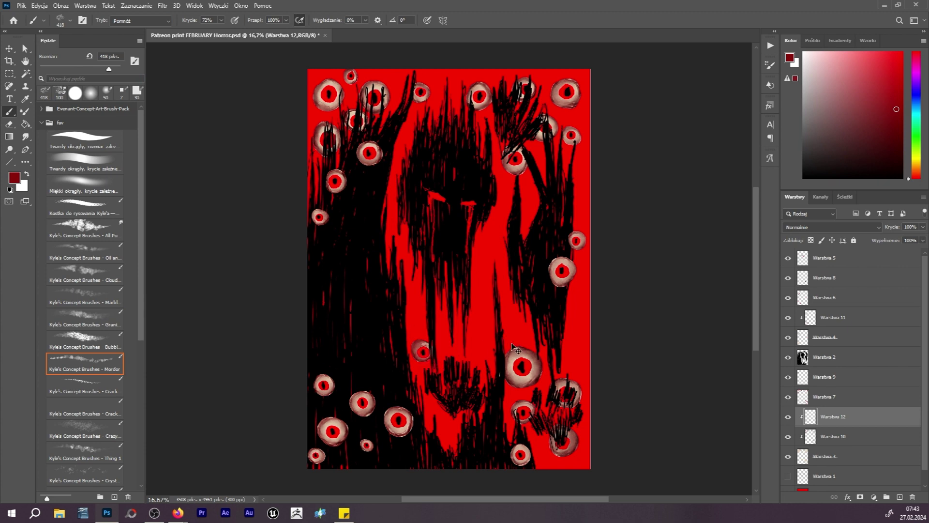
pyautogui.press('5')
pyautogui.press('4')
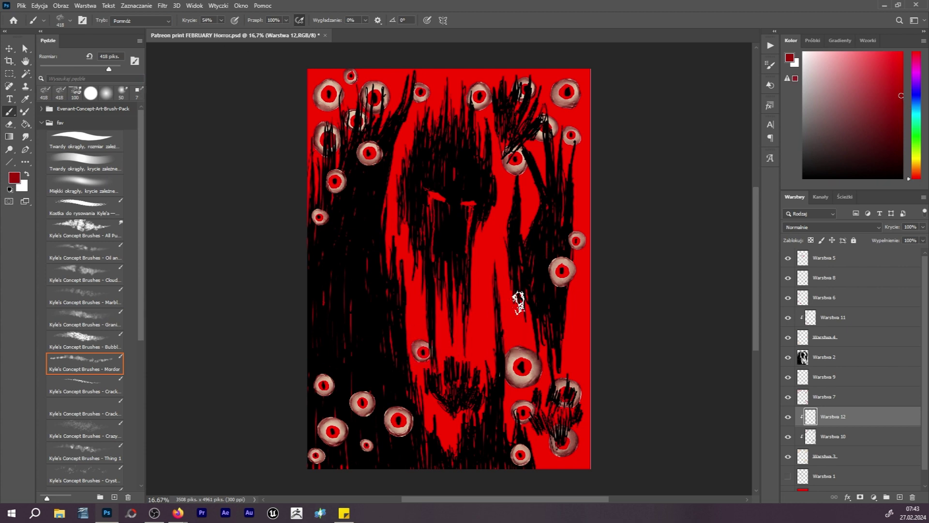
# Step: Texture the background eyeballs in a darker red at 82% brush opacity and set the layer's blend mode to Pomnóż
pyautogui.keyDown('alt'); pyautogui.click(550, 292); pyautogui.keyUp('alt')
pyautogui.click(221, 20)
pyautogui.click(235, 31)
pyautogui.click(424, 355)
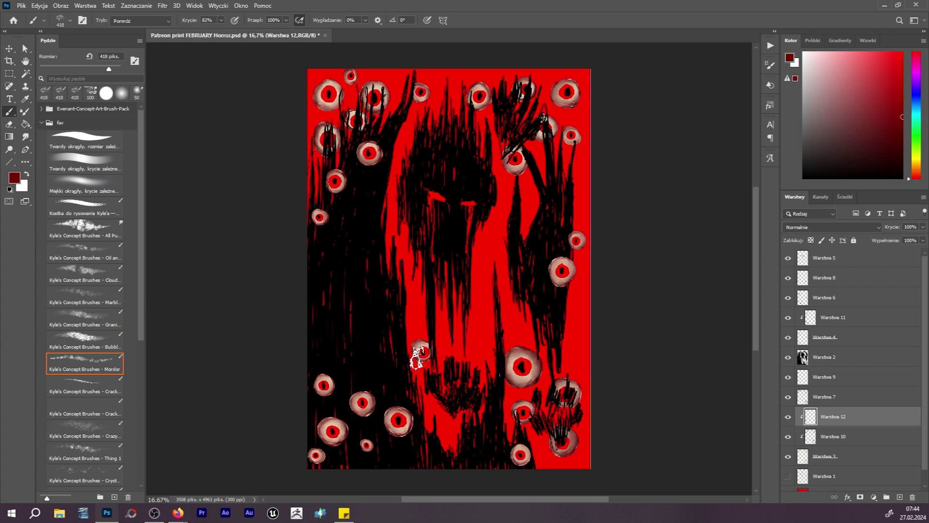
pyautogui.click(520, 370)
pyautogui.click(802, 227)
pyautogui.click(799, 267)
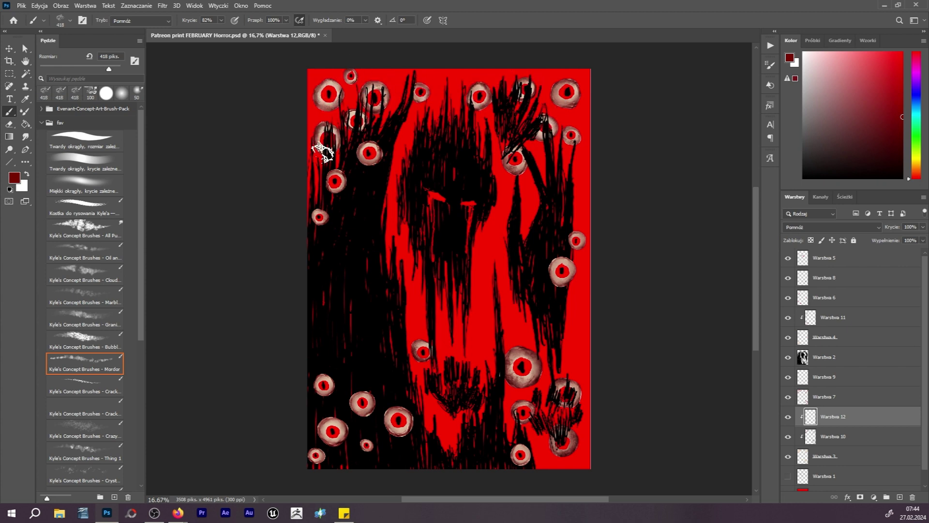
# Step: Create a clipped layer above Warstwa 11 and set both it and Warstwa 12 to the Nakładka blend mode
pyautogui.click(879, 314)
pyautogui.click(895, 498)
pyautogui.keyDown('alt'); pyautogui.click(805, 326); pyautogui.keyUp('alt')
pyautogui.click(831, 227)
pyautogui.click(833, 436)
pyautogui.click(831, 227)
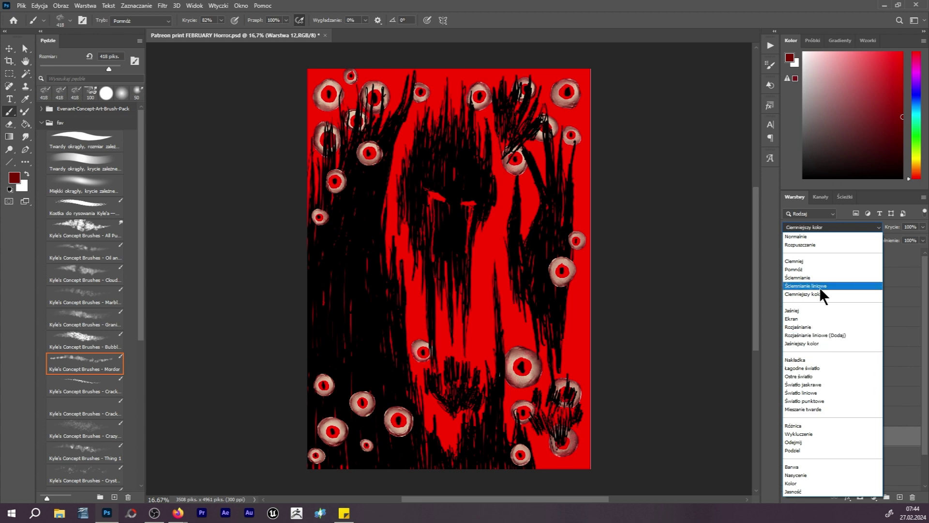
pyautogui.click(813, 360)
# Step: Texture the foreground eyeballs on Warstwa 13 with the Mordor brush, switching to Warstwa 12 for the background ones
pyautogui.click(844, 317)
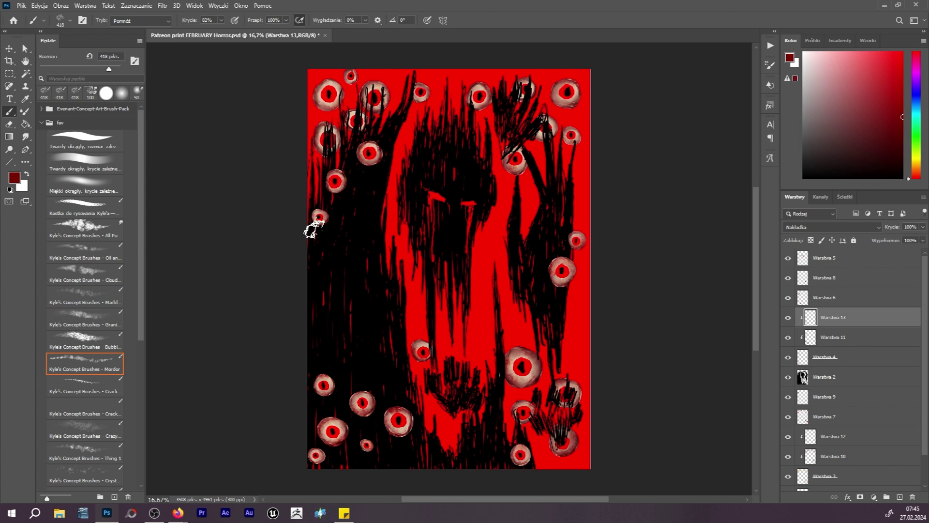
pyautogui.click(835, 438)
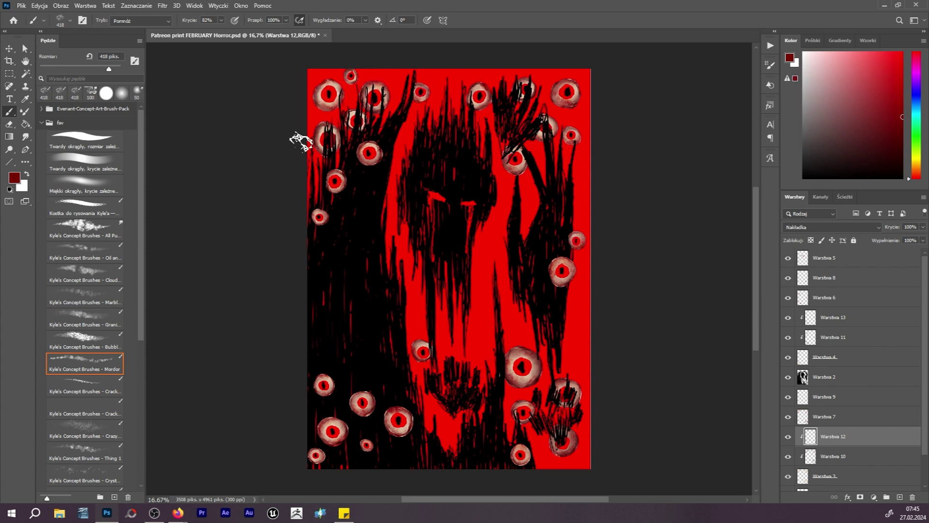
pyautogui.click(832, 318)
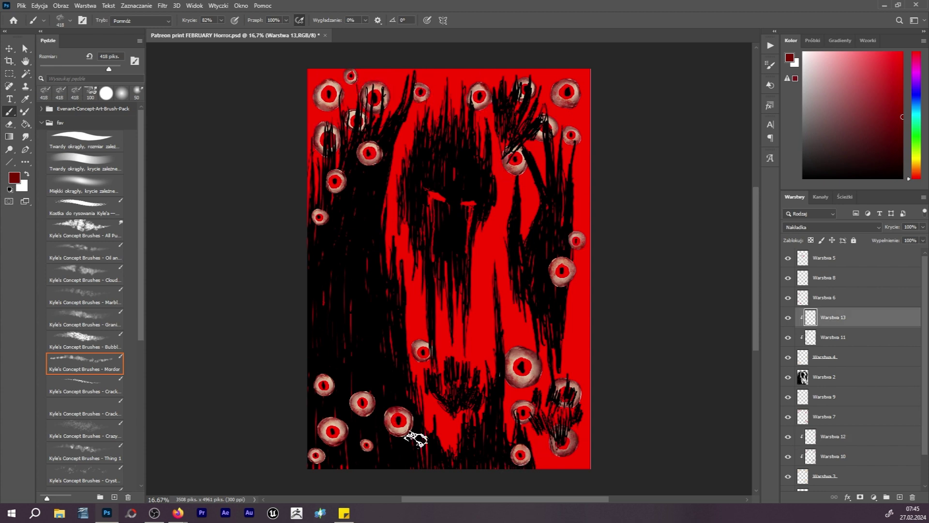
pyautogui.click(840, 453)
pyautogui.press('r')
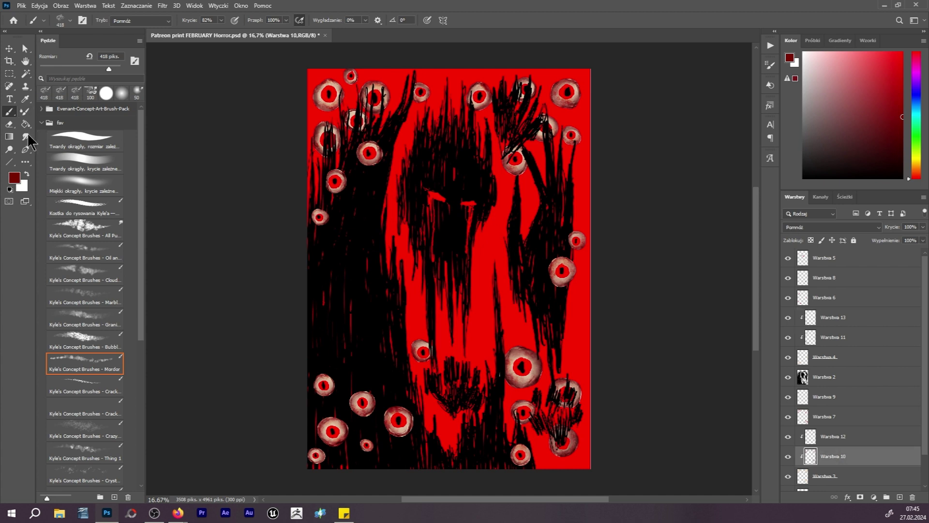
pyautogui.click(8, 111)
pyautogui.click(85, 363)
# Step: Create a new layer clipped to Warstwa 7 and set its blend mode to Pomnóż
pyautogui.click(861, 416)
pyautogui.click(900, 497)
pyautogui.hotkey('ctrl', 'alt', 'g')
pyautogui.click(831, 227)
pyautogui.click(823, 260)
pyautogui.click(130, 21)
pyautogui.click(135, 159)
pyautogui.click(831, 227)
pyautogui.click(689, 370)
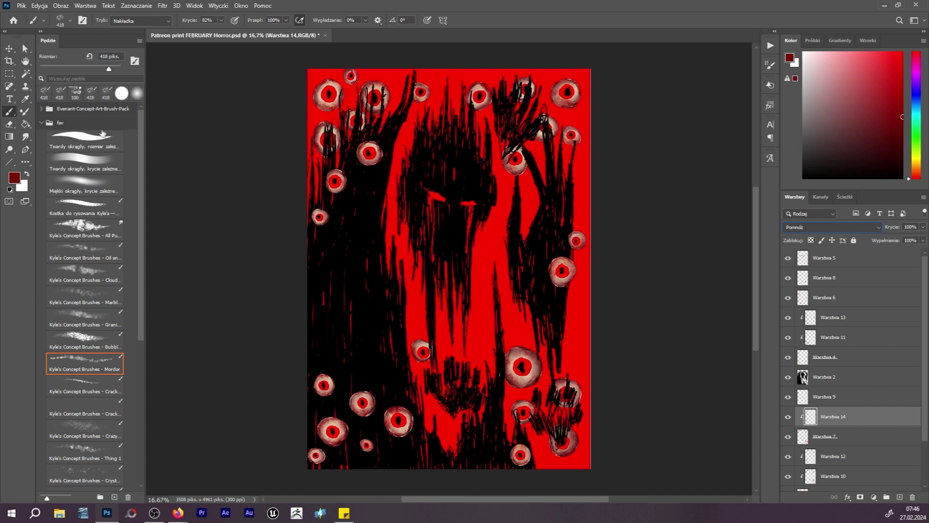
# Step: Shade the background eyeballs' irises with the hard round brush in Pomnóż mode at 50% opacity and 30 px
pyautogui.click(95, 141)
pyautogui.click(130, 21)
pyautogui.click(136, 80)
pyautogui.click(221, 20)
pyautogui.click(207, 31)
pyautogui.click(44, 66)
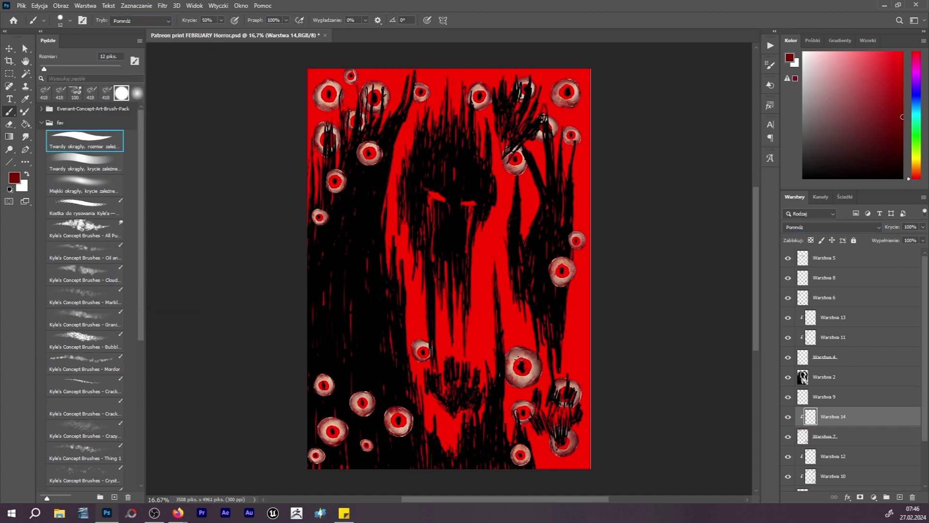
pyautogui.press(']')
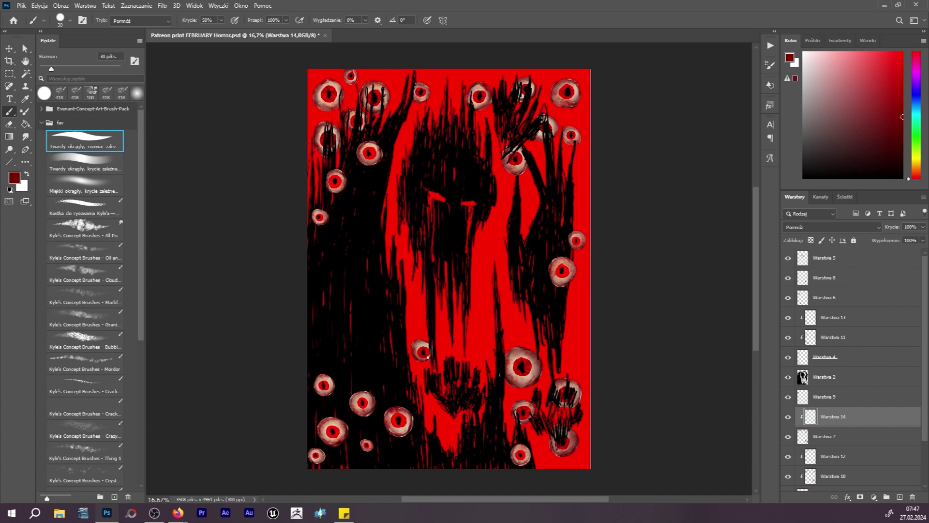
# Step: Create a clipped Pomnóż layer above Warstwa 6 and shade the foreground eyeballs' irises on it
pyautogui.click(833, 296)
pyautogui.click(899, 496)
pyautogui.keyDown('alt'); pyautogui.click(827, 305); pyautogui.keyUp('alt')
pyautogui.click(822, 227)
pyautogui.click(818, 270)
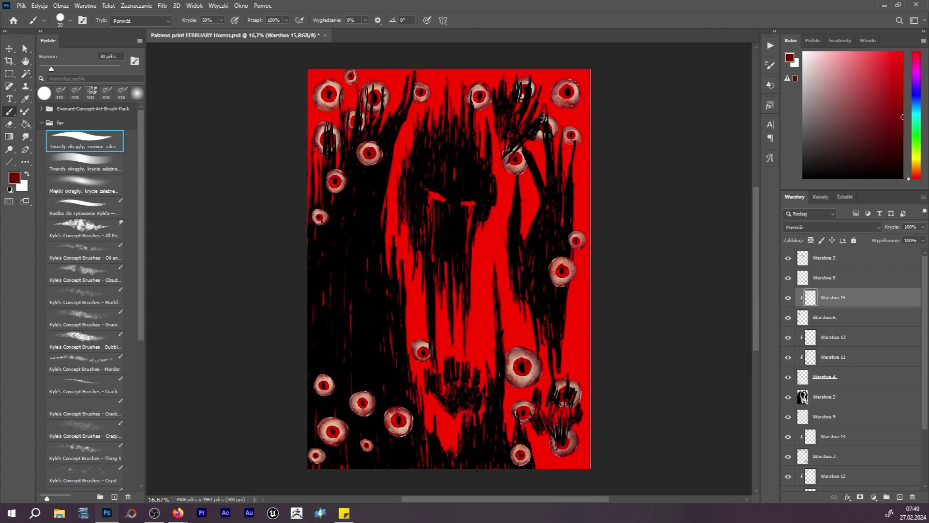
# Step: Add another clipped layer above Warstwa 15 in Pomnóż mode and choose a dark red for the Pomnóż brush
pyautogui.click(900, 497)
pyautogui.click(830, 227)
pyautogui.click(818, 343)
pyautogui.click(902, 53)
pyautogui.click(128, 21)
pyautogui.click(129, 169)
pyautogui.click(900, 112)
pyautogui.click(140, 21)
pyautogui.click(140, 73)
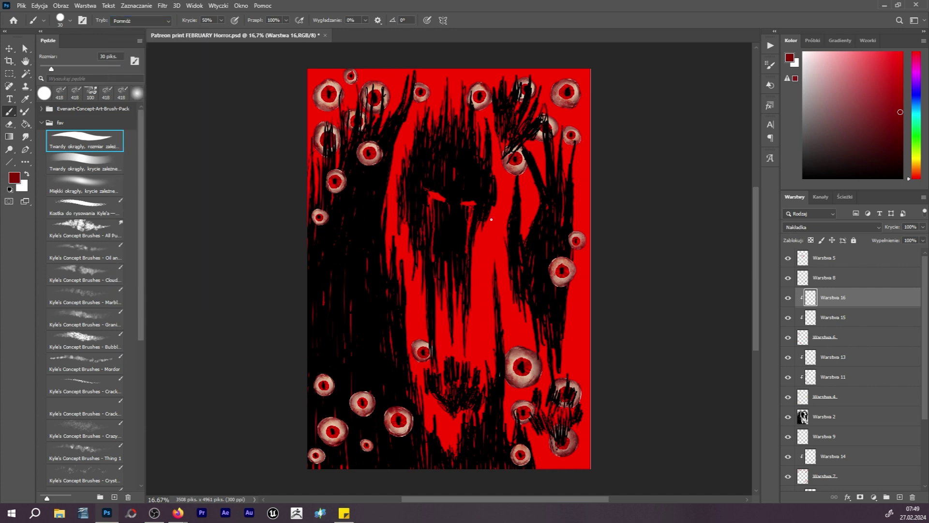
pyautogui.click(830, 227)
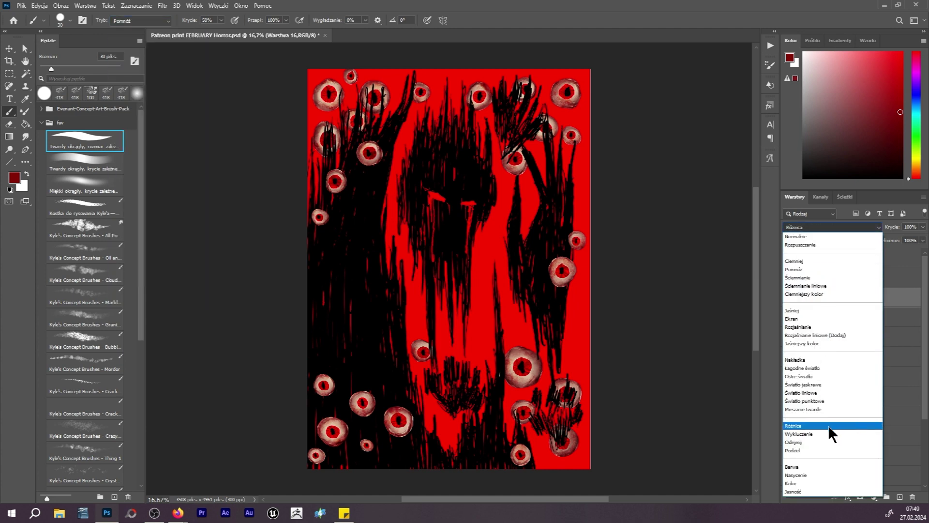
pyautogui.click(815, 269)
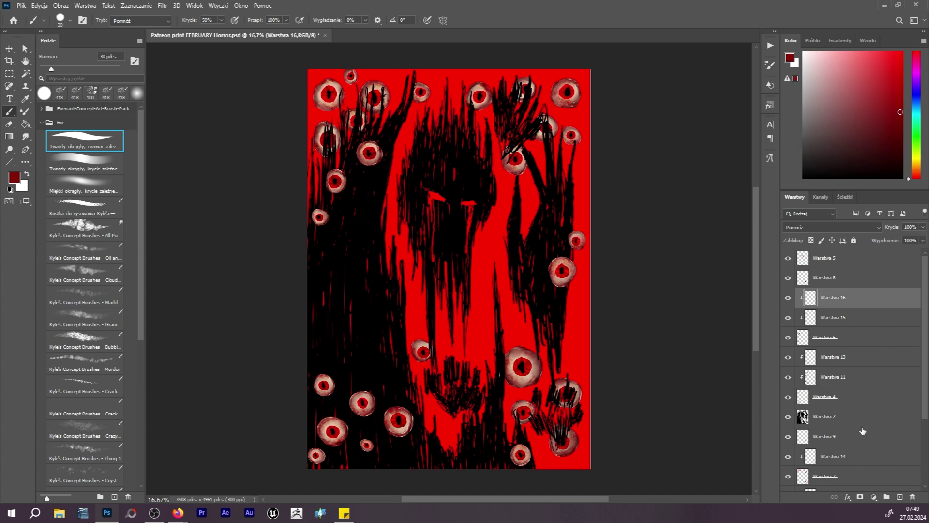
# Step: Add a Pomnóż layer above Warstwa 14 and clip it for deepening the background irises
pyautogui.click(846, 459)
pyautogui.click(900, 497)
pyautogui.click(823, 227)
pyautogui.click(808, 269)
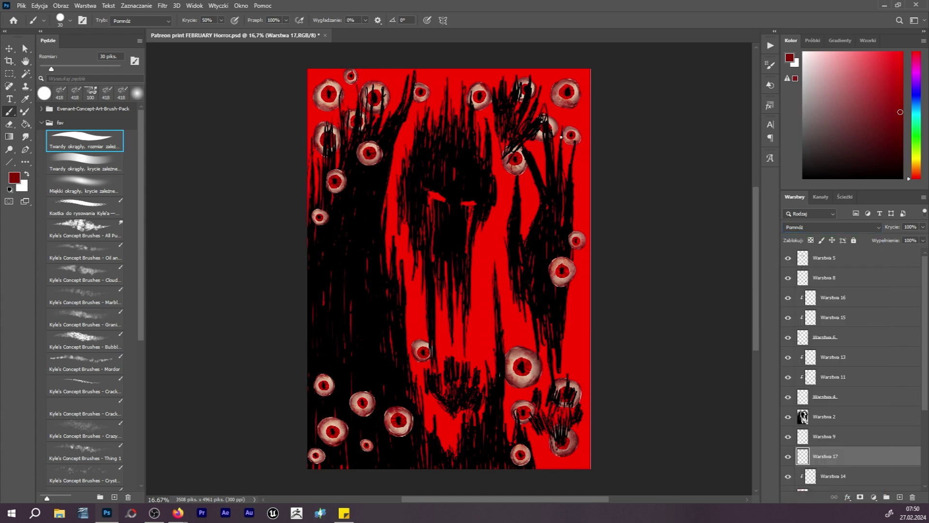
pyautogui.keyDown('alt'); pyautogui.click(853, 455); pyautogui.keyUp('alt')
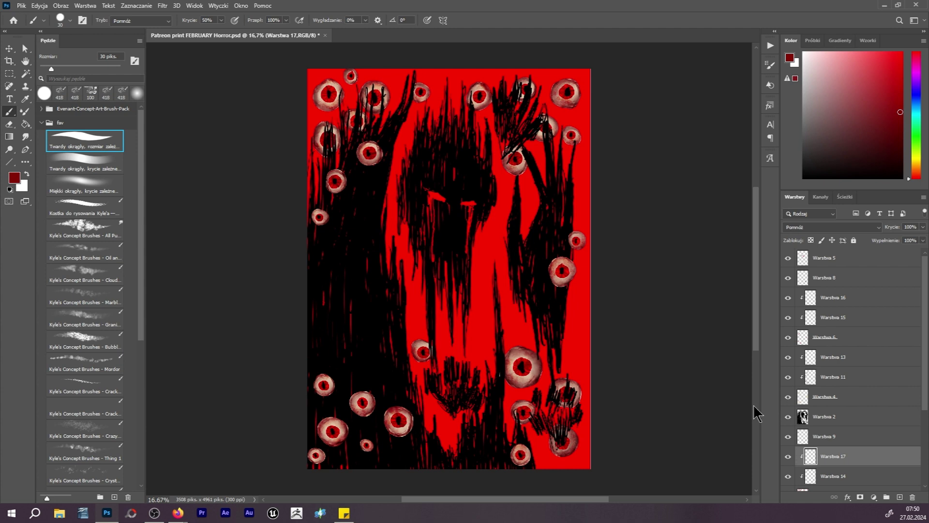
# Step: Paint white highlights on the background eyeballs on a new layer above Warstwa 9, using a Zwykły brush at 100% opacity and 50 px
pyautogui.click(837, 437)
pyautogui.click(899, 497)
pyautogui.click(803, 51)
pyautogui.click(140, 20)
pyautogui.click(147, 29)
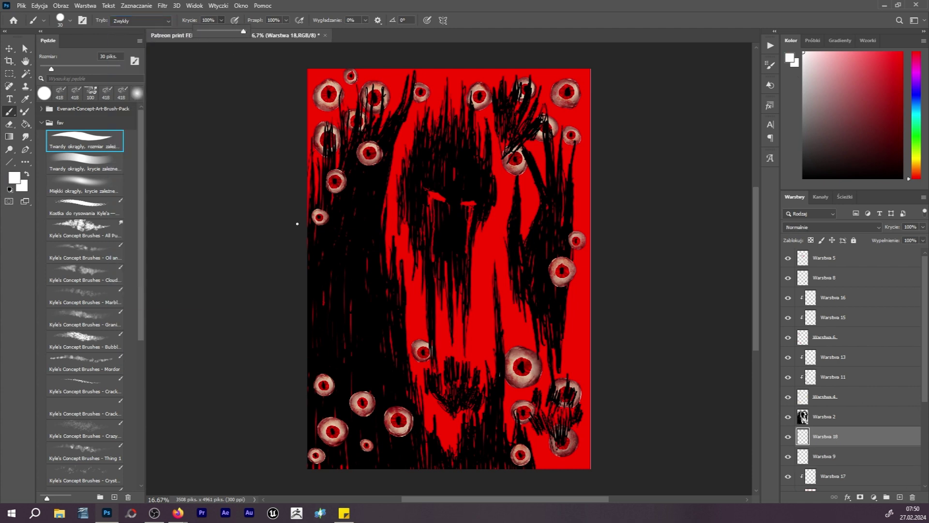
pyautogui.press('0')
pyautogui.press(']')
pyautogui.press(']')
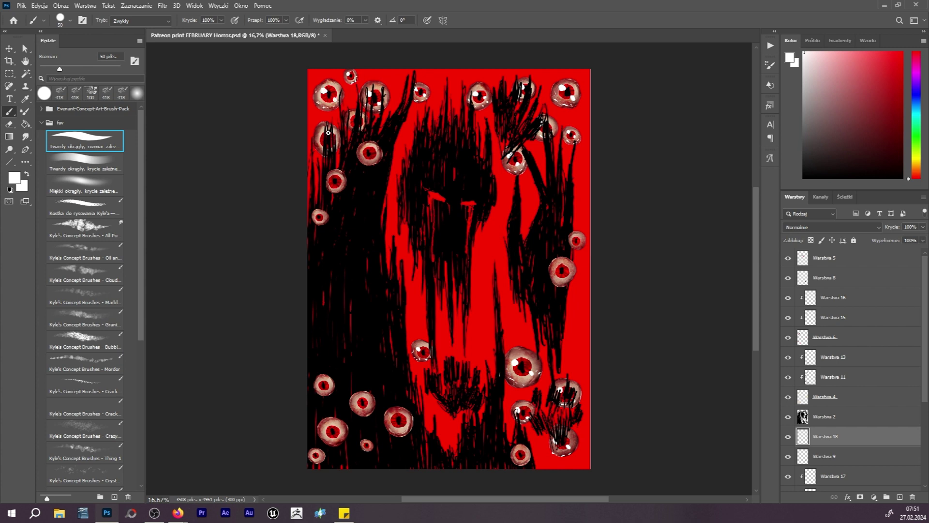
# Step: Paint white highlights on the foreground eyeballs on a new layer above Warstwa 8 and save the document
pyautogui.hotkey('ctrl', 'shift', 'alt', 'n')
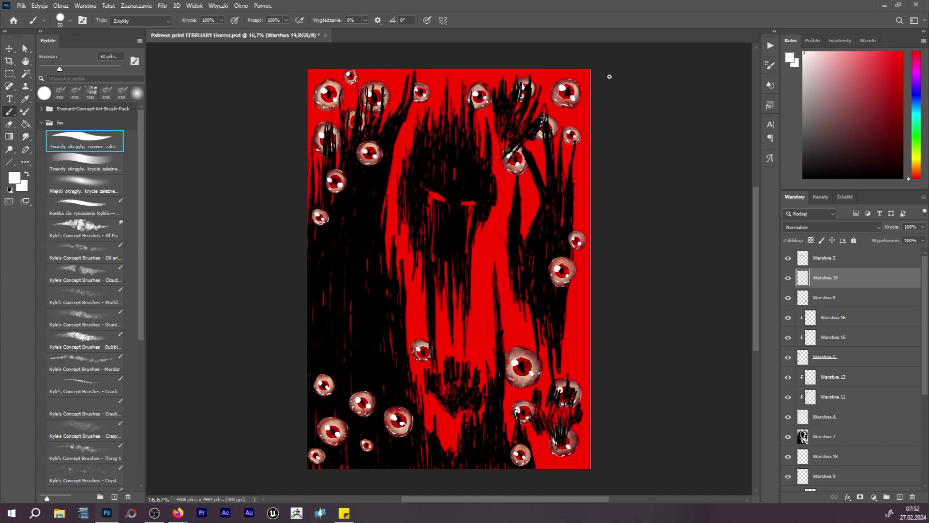
pyautogui.hotkey('ctrl', 's')
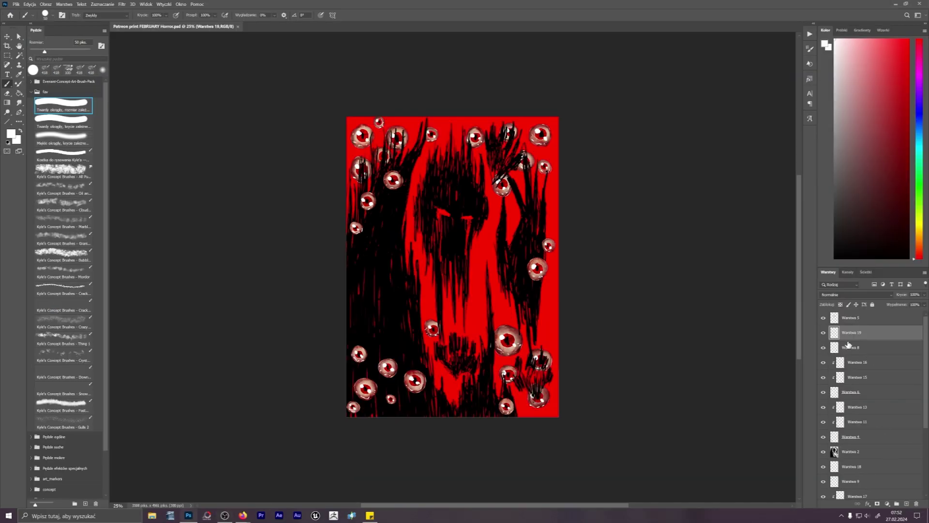
# Step: Add a Levels (Poziomy) adjustment layer above Warstwa 5 and adjust its midtones
pyautogui.click(854, 318)
pyautogui.click(889, 506)
pyautogui.click(889, 407)
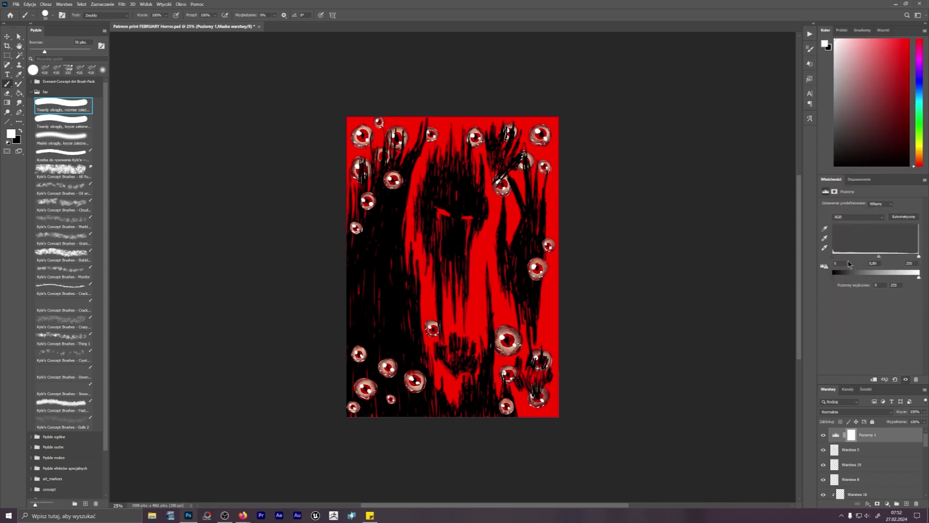
# Step: Add a Curves (Krzywe) adjustment layer on top and pull the curve's shadow range down slightly
pyautogui.click(889, 506)
pyautogui.click(878, 410)
pyautogui.click(879, 258)
pyautogui.moveTo(867, 269)
pyautogui.mouseDown()
pyautogui.moveTo(851, 286)
pyautogui.moveTo(858, 282)
pyautogui.mouseUp()
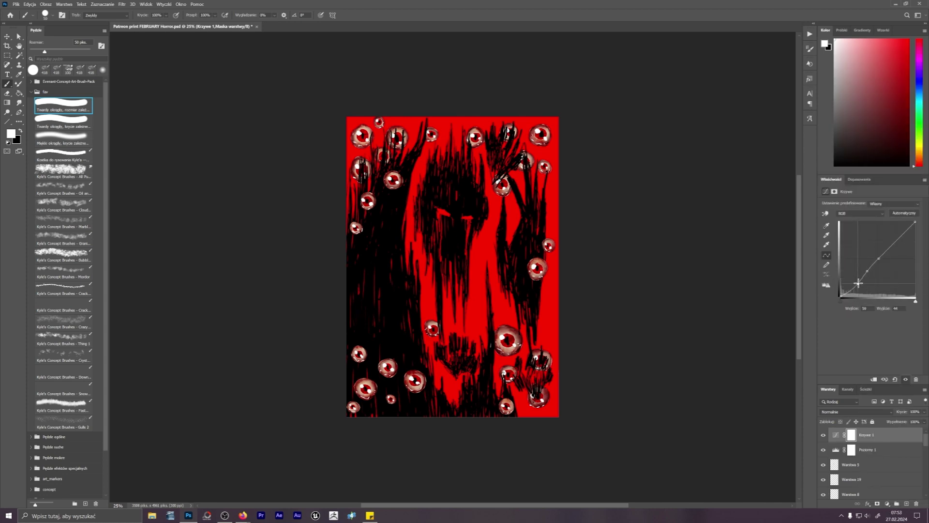
pyautogui.click(887, 504)
pyautogui.click(719, 450)
pyautogui.scroll(-3, 876, 431)
pyautogui.moveTo(855, 384); pyautogui.dragTo(857, 280)
pyautogui.scroll(3, 877, 458)
pyautogui.rightClick(870, 441)
pyautogui.click(887, 450)
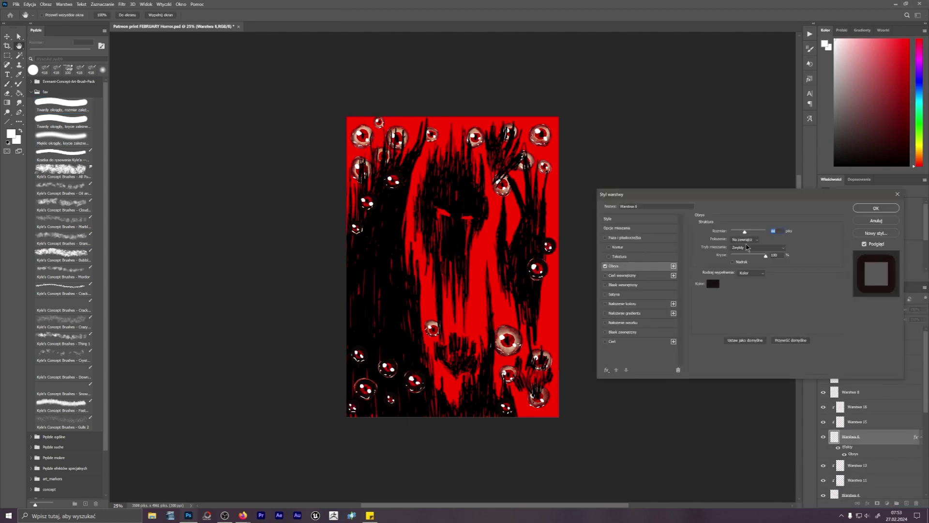
pyautogui.click(878, 221)
pyautogui.scroll(-2, 861, 454)
pyautogui.click(862, 454)
pyautogui.click(866, 503)
pyautogui.click(880, 452)
pyautogui.click(878, 221)
# Step: Add a drop shadow (Cień) effect to Warstwa 4 and adjust its shadow settings
pyautogui.click(867, 503)
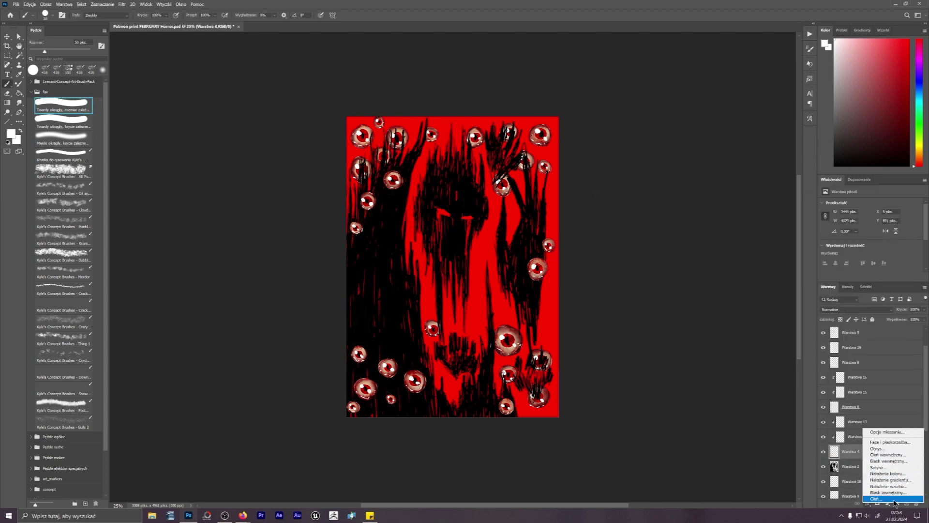
pyautogui.click(894, 500)
pyautogui.moveTo(731, 269)
pyautogui.mouseDown()
pyautogui.moveTo(746, 269)
pyautogui.moveTo(732, 281)
pyautogui.mouseUp()
pyautogui.click(876, 208)
# Step: Apply a drop shadow (Cień) effect to Warstwa 3 in the lower part of the layer stack
pyautogui.rightClick(862, 468)
pyautogui.scroll(-5, 861, 467)
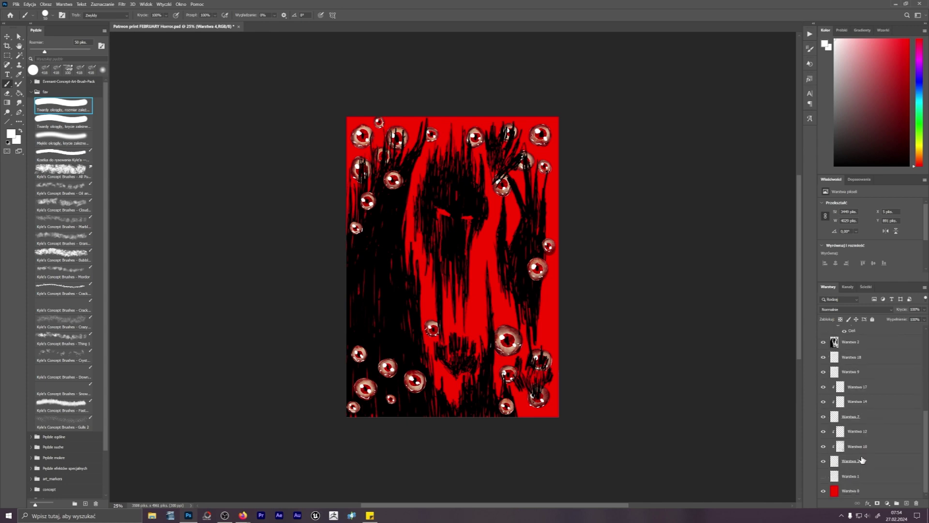
pyautogui.rightClick(861, 468)
pyautogui.click(878, 458)
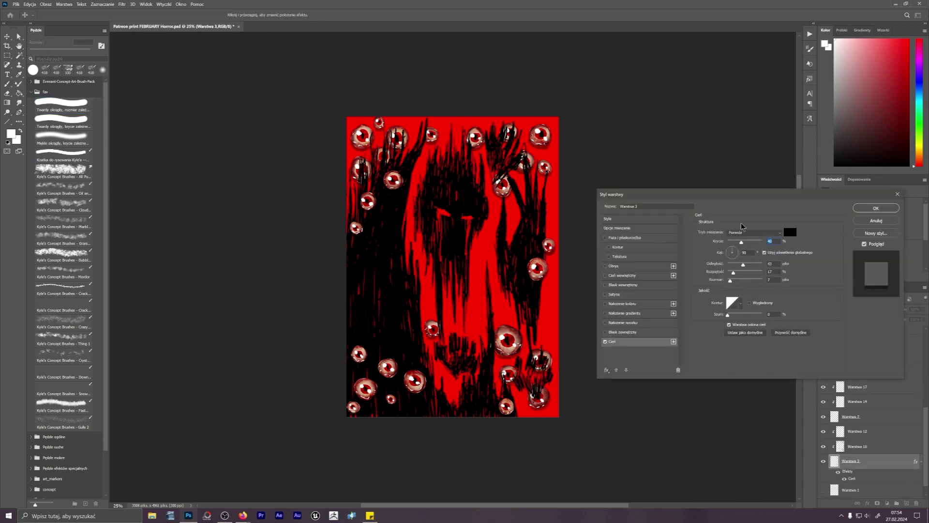
pyautogui.click(876, 208)
pyautogui.press('b')
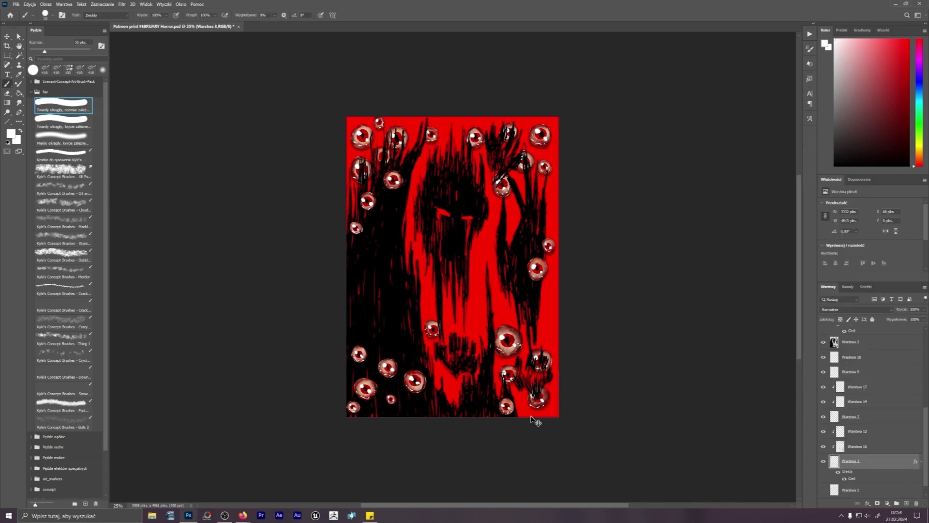
# Step: Save the document and export a PNG copy named Patreon print FEBRUARY Horror to the desktop
pyautogui.hotkey('ctrl', 's')
pyautogui.hotkey('ctrl', 'shift', 's')
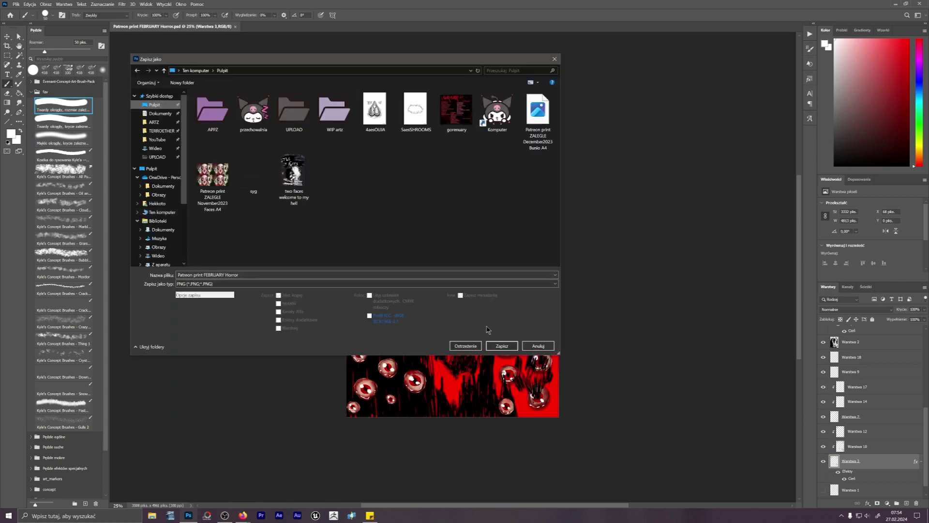
pyautogui.click(502, 346)
pyautogui.click(525, 157)
# Step: Switch to PhotoScape, open the exported PNG and apply the Celofan filter at level 3
pyautogui.click(207, 516)
pyautogui.click(526, 190)
pyautogui.click(248, 502)
pyautogui.click(285, 478)
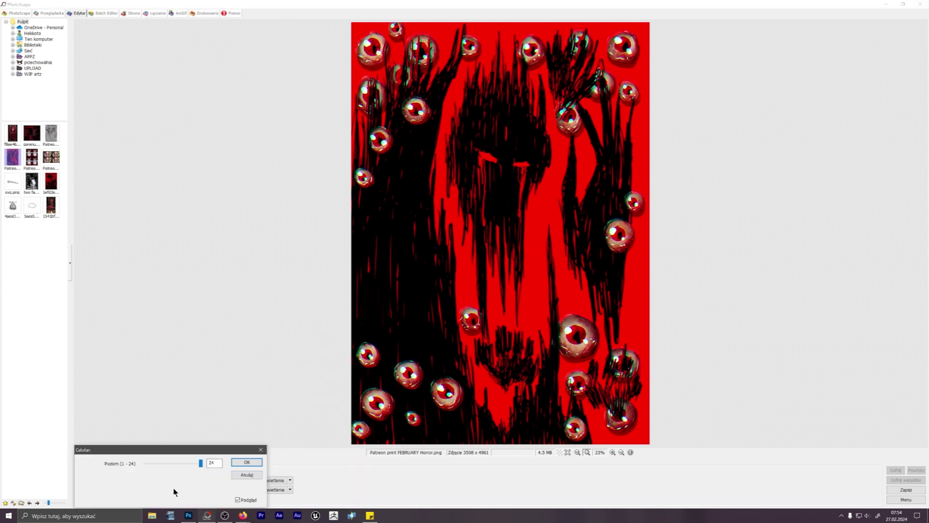
pyautogui.moveTo(201, 463); pyautogui.dragTo(150, 463)
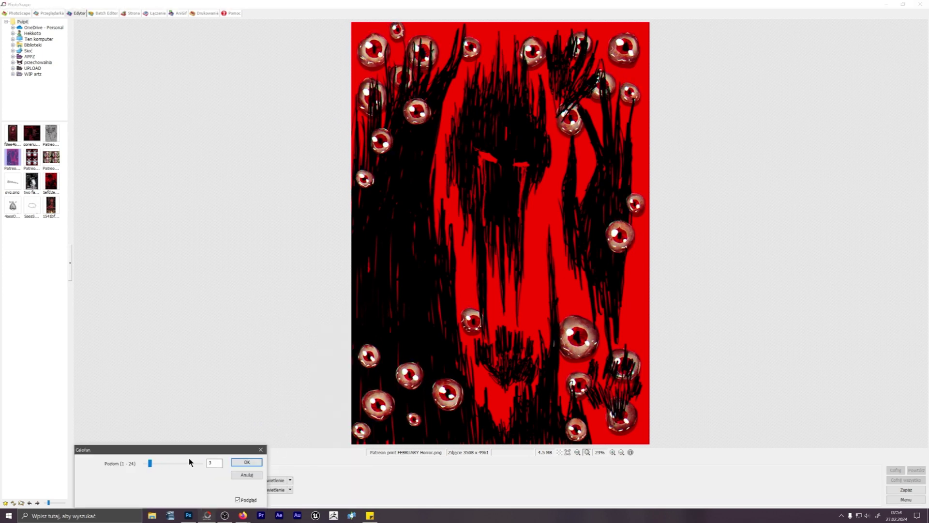
pyautogui.click(247, 462)
# Step: Apply a film effect (Efekt kliszy) preset at Średni strength to the image
pyautogui.click(227, 489)
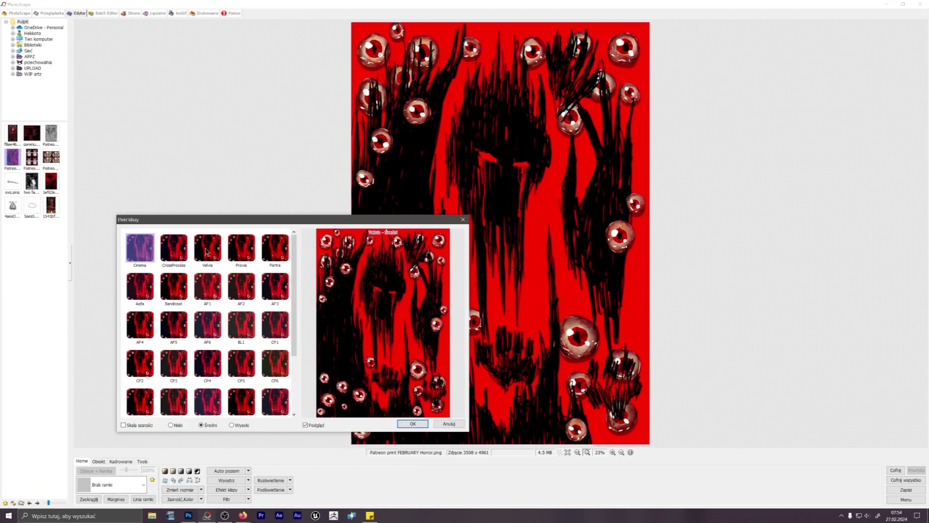
pyautogui.scroll(-2, 207, 250)
pyautogui.click(241, 392)
pyautogui.click(413, 423)
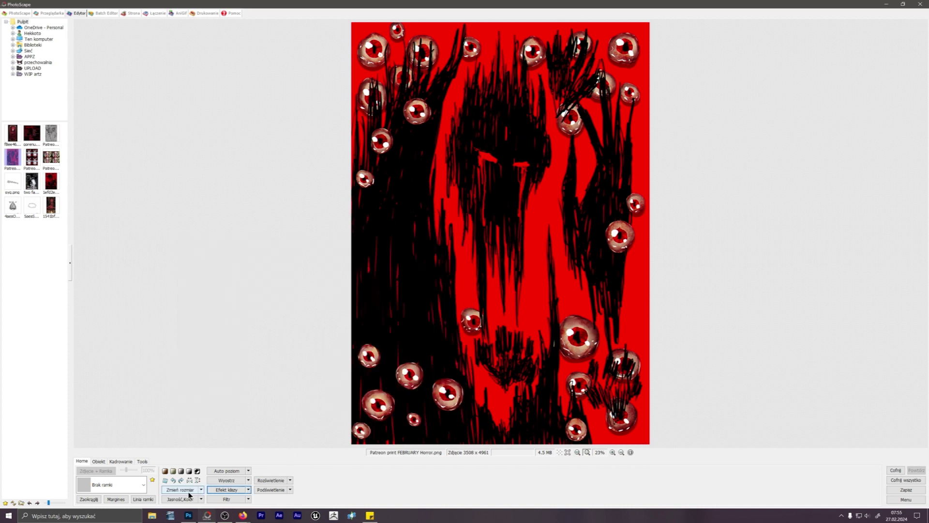
# Step: Try the Cal 05 frame around the image and undo it
pyautogui.click(118, 485)
pyautogui.click(115, 239)
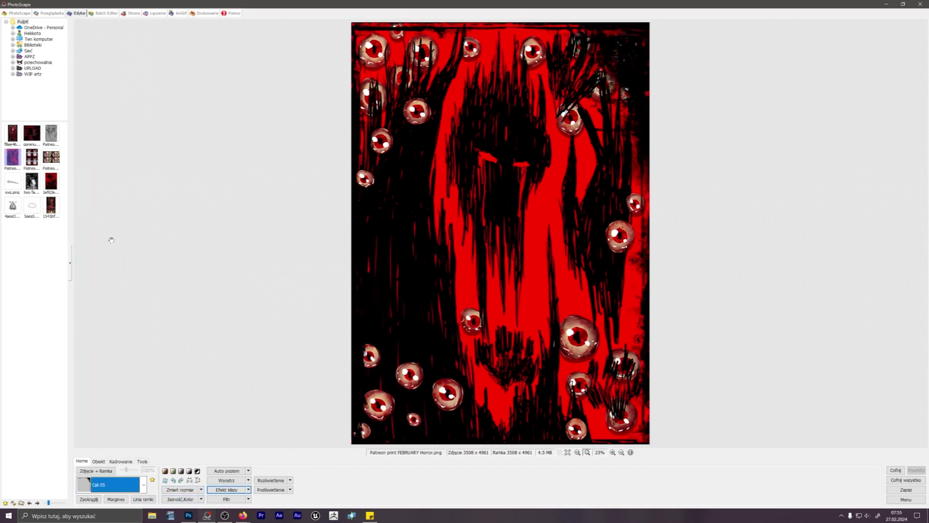
pyautogui.hotkey('ctrl', 'z')
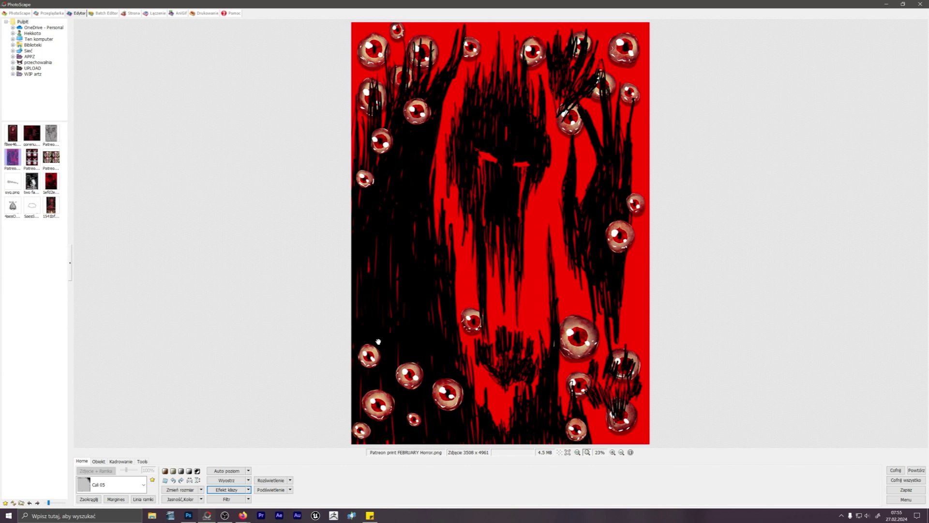
# Step: Save the edited PNG, switch back to Photoshop and place the image as the top layer of the document
pyautogui.hotkey('ctrl', 's')
pyautogui.click(384, 187)
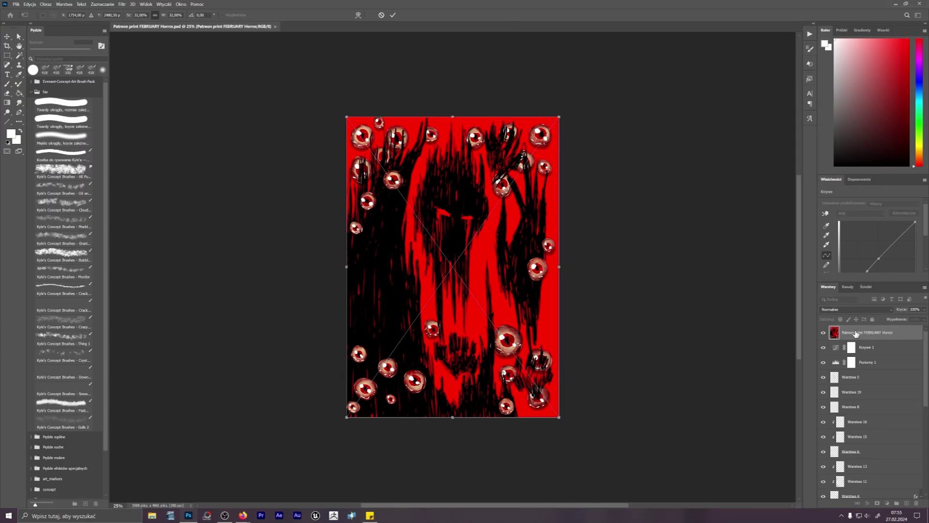
pyautogui.rightClick(829, 340)
pyautogui.press('Escape')
# Step: Draw a linear gradient fill on a new layer directly above the solid red background layer
pyautogui.scroll(-5, 912, 369)
pyautogui.click(890, 491)
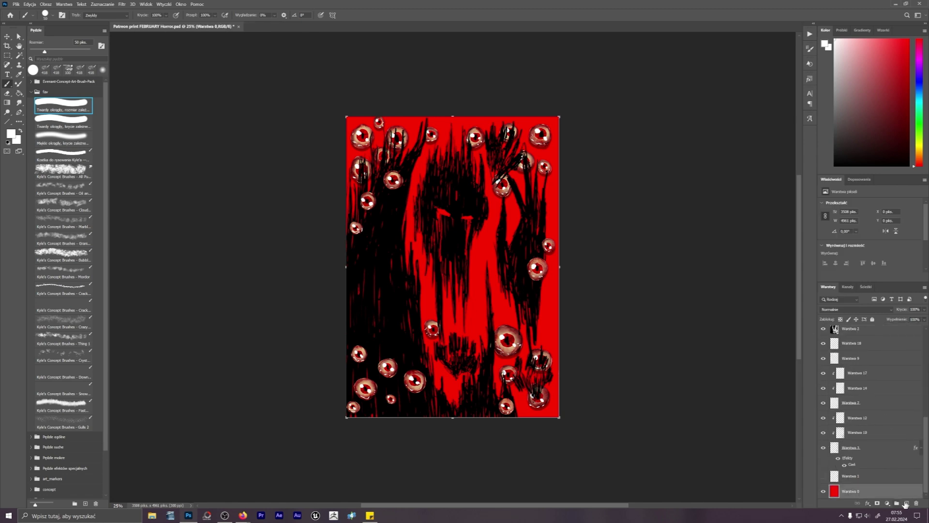
pyautogui.click(906, 503)
pyautogui.click(8, 102)
pyautogui.moveTo(388, 314); pyautogui.dragTo(356, 335)
# Step: Compare blend modes on the placed Patreon print FEBRUARY Horror layer and set it to Światło liniowe
pyautogui.scroll(5, 875, 375)
pyautogui.click(863, 333)
pyautogui.click(847, 310)
pyautogui.click(847, 311)
pyautogui.scroll(-6, 847, 310)
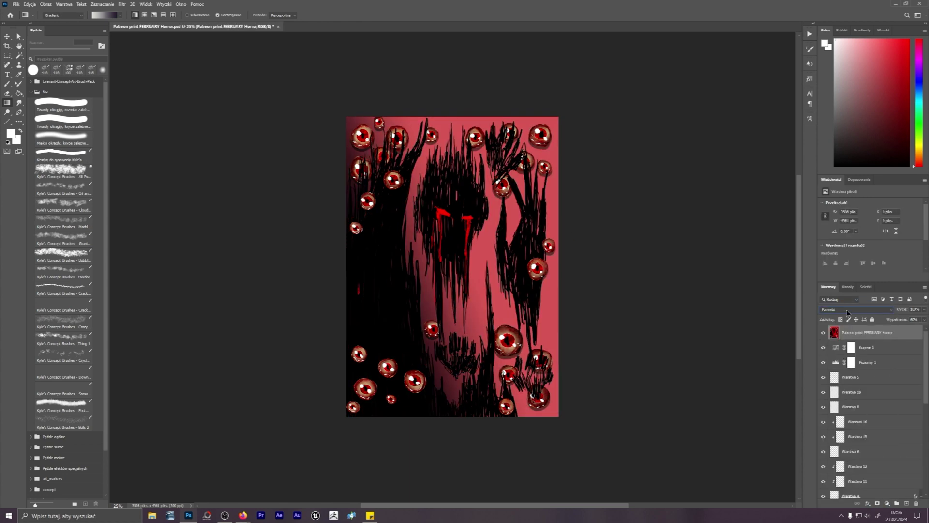
pyautogui.scroll(-7, 847, 313)
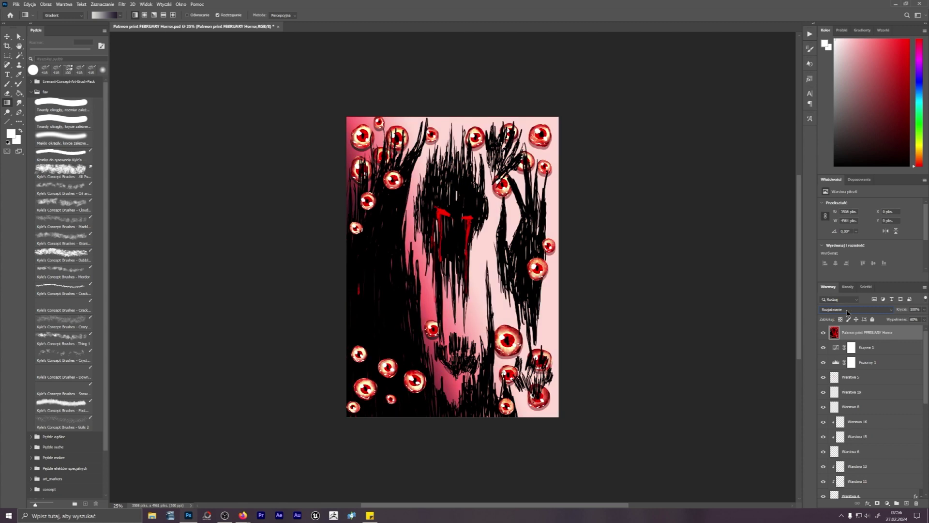
pyautogui.scroll(-2, 847, 312)
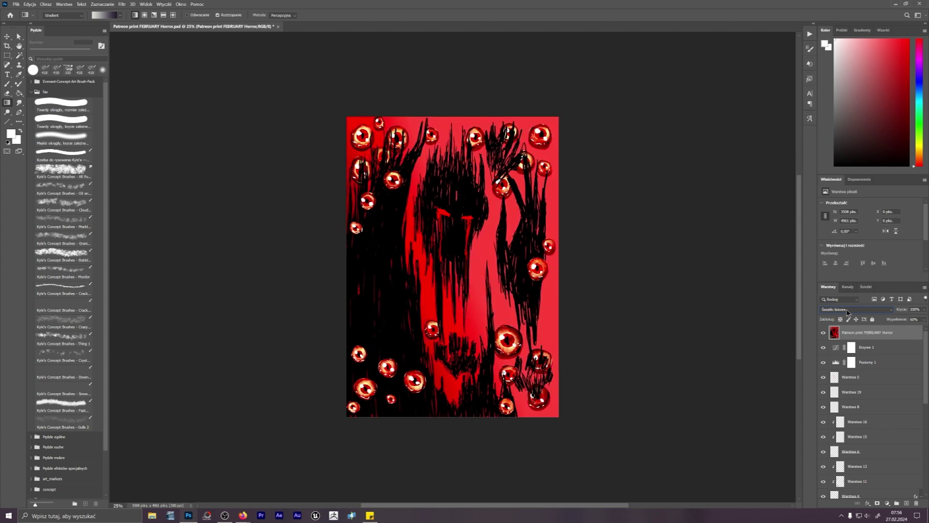
# Step: Add a Gradient Map (Mapa gradientu) adjustment layer on top with a dark-to-red-to-pink preset, blended in Rozjaśnianie mode
pyautogui.click(887, 503)
pyautogui.click(886, 488)
pyautogui.click(845, 206)
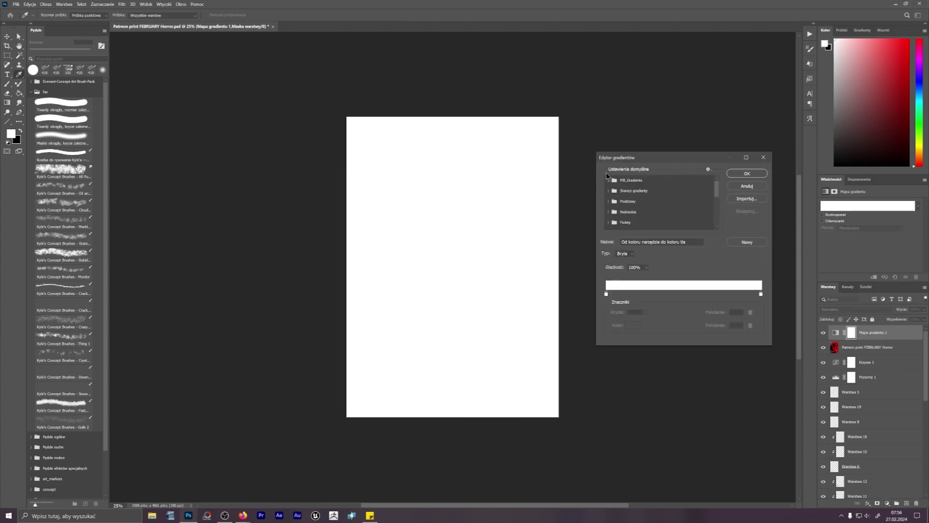
pyautogui.click(607, 180)
pyautogui.click(618, 203)
pyautogui.click(697, 194)
pyautogui.click(650, 200)
pyautogui.click(653, 191)
pyautogui.click(641, 192)
pyautogui.click(616, 205)
pyautogui.click(747, 173)
pyautogui.scroll(-9, 841, 311)
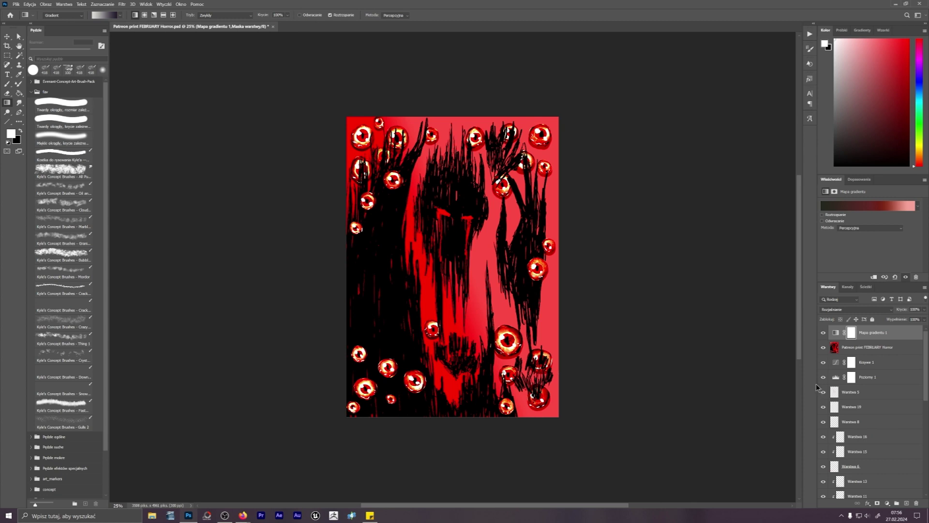
# Step: Paint black crack texture on a new layer above Wypełnienie gradientem 1 with enlarged Kyle's Crazy and Mordor brushes, and sample dark red
pyautogui.scroll(-5, 861, 358)
pyautogui.click(874, 476)
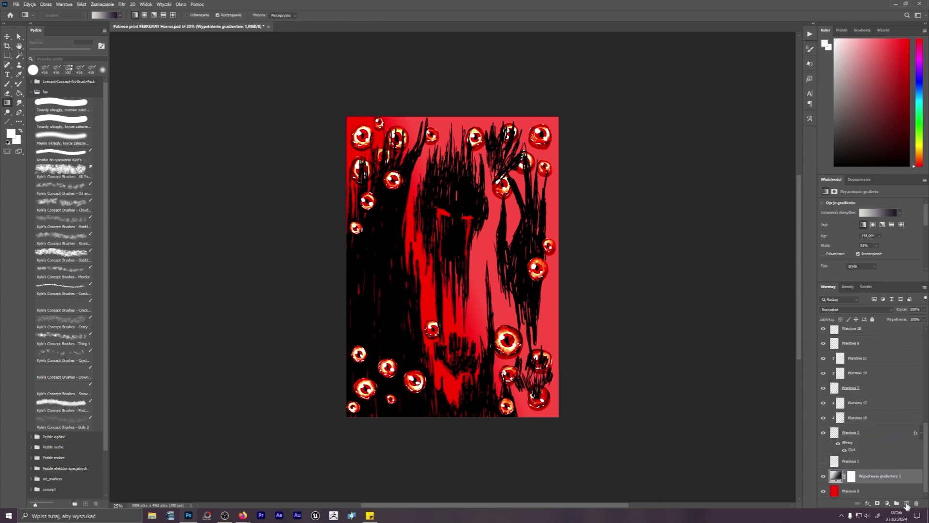
pyautogui.click(907, 503)
pyautogui.press('b')
pyautogui.click(68, 323)
pyautogui.press(']')
pyautogui.press(']')
pyautogui.press(']')
pyautogui.press(']')
pyautogui.press(']')
pyautogui.press(']')
pyautogui.press(']')
pyautogui.press(']')
pyautogui.press(']')
pyautogui.press('d')
pyautogui.moveTo(481, 104)
pyautogui.mouseDown()
pyautogui.moveTo(542, 208)
pyautogui.moveTo(355, 187)
pyautogui.mouseUp()
pyautogui.click(63, 273)
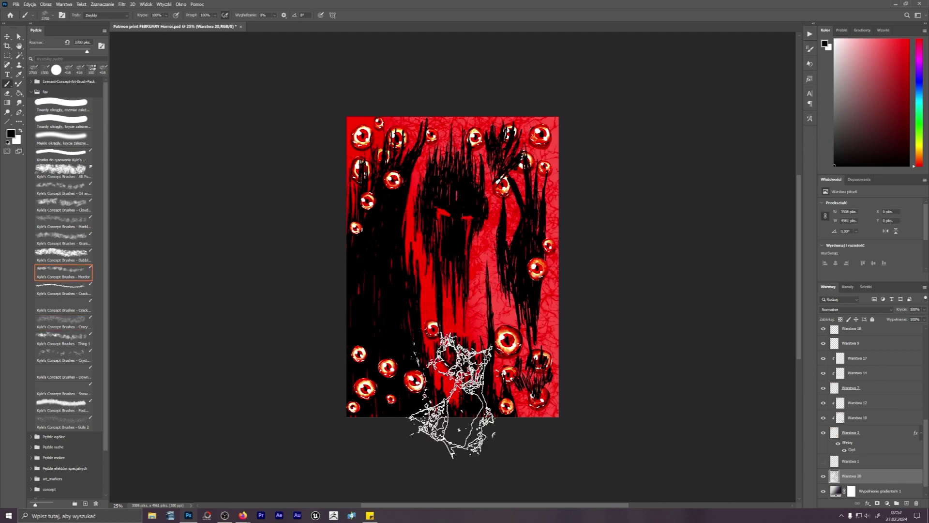
pyautogui.keyDown('alt'); pyautogui.click(468, 128); pyautogui.keyUp('alt')
# Step: Try several blend modes, including Ciemniejszy kolor, on the crack texture layer Warstwa 20
pyautogui.scroll(-9, 834, 310)
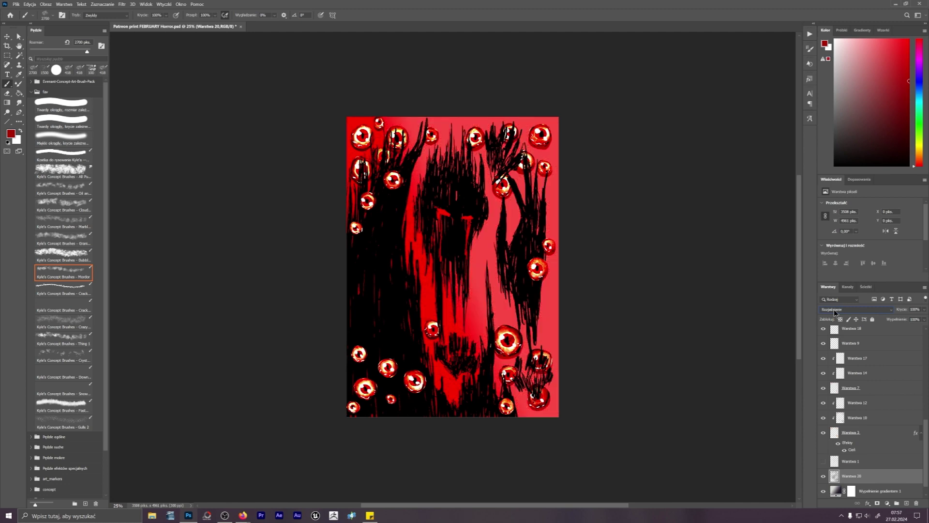
pyautogui.scroll(-15, 835, 312)
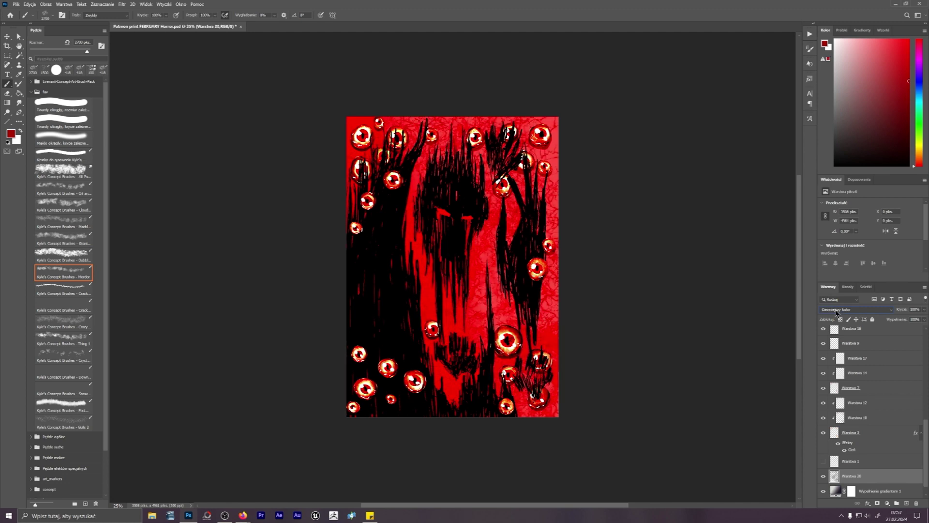
pyautogui.click(852, 362)
# Step: Paint black texture with the Mordor brush on a new layer above the placed image layer
pyautogui.scroll(6, 861, 358)
pyautogui.click(875, 348)
pyautogui.hotkey('ctrl', 'shift', 'alt', 'n')
pyautogui.click(835, 165)
pyautogui.moveTo(467, 249)
pyautogui.mouseDown()
pyautogui.moveTo(428, 406)
pyautogui.moveTo(342, 146)
pyautogui.moveTo(435, 293)
pyautogui.mouseUp()
# Step: Compare blend modes on the new texture layer Warstwa 21 and set it to Mieszanie twarde
pyautogui.click(833, 310)
pyautogui.click(833, 312)
pyautogui.scroll(-3, 832, 310)
pyautogui.scroll(-11, 833, 314)
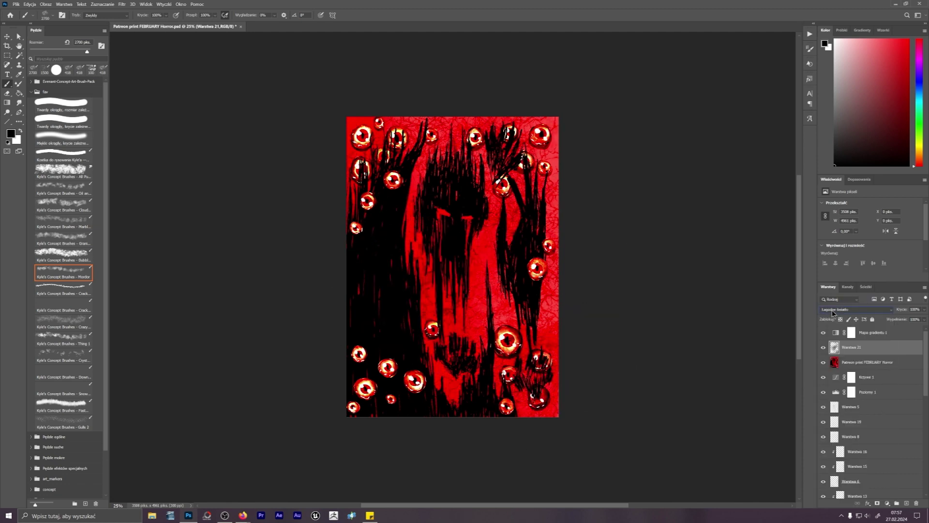
pyautogui.scroll(-5, 833, 313)
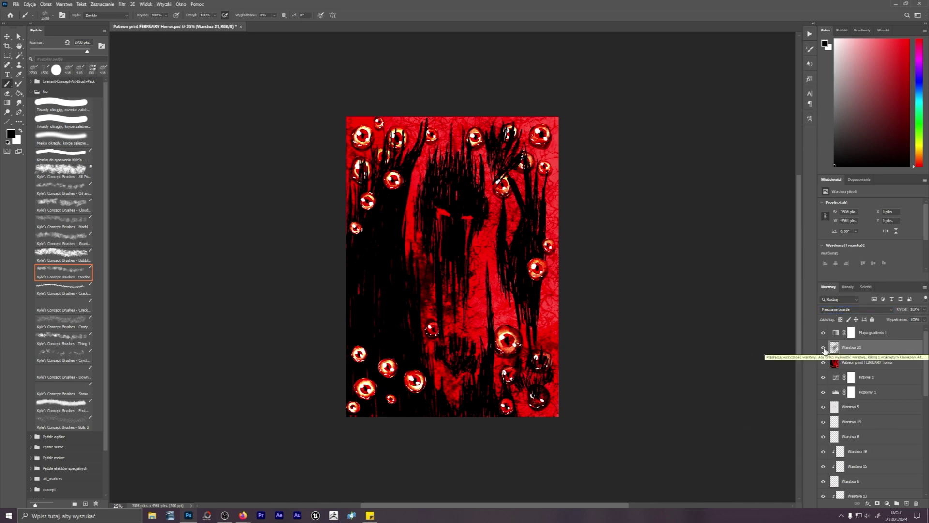
# Step: Erase the Warstwa 21 texture over the foreground eyeballs in the painting's lower-right area with an enlarged eraser
pyautogui.press('e')
pyautogui.press(']')
pyautogui.press(']')
pyautogui.press(']')
pyautogui.press(']')
pyautogui.press(']')
pyautogui.press(']')
pyautogui.press(']')
pyautogui.press(']')
pyautogui.press(']')
pyautogui.press(']')
pyautogui.click(539, 362)
pyautogui.click(537, 397)
pyautogui.click(509, 375)
pyautogui.click(507, 341)
pyautogui.press('[')
pyautogui.press('[')
pyautogui.press(']')
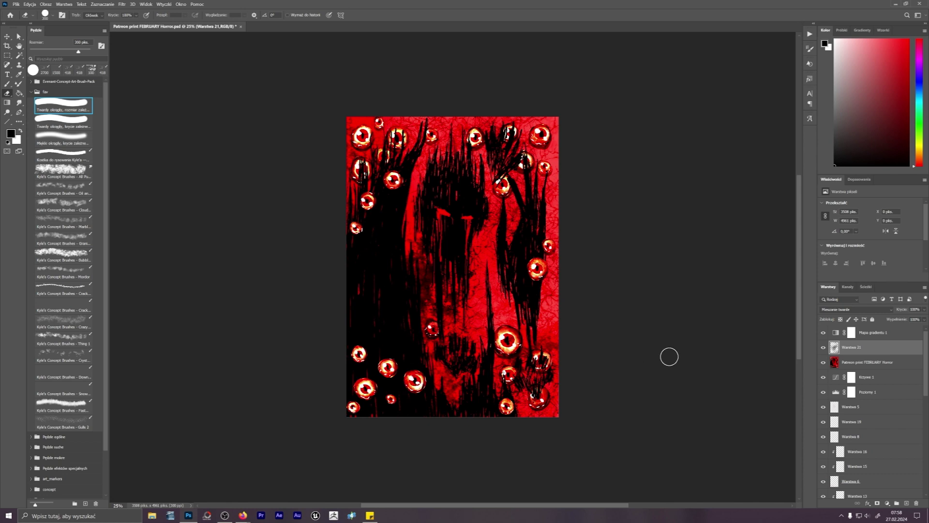
# Step: Check the placed Patreon print FEBRUARY Horror layer's effect by toggling its visibility, and lower its opacity slightly
pyautogui.click(823, 362)
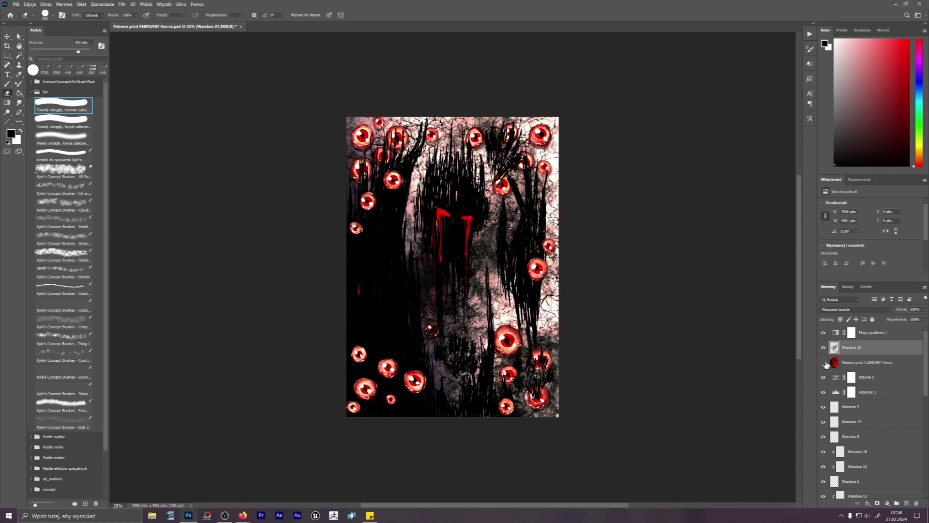
pyautogui.click(823, 362)
pyautogui.click(867, 362)
pyautogui.moveTo(924, 310); pyautogui.dragTo(922, 319)
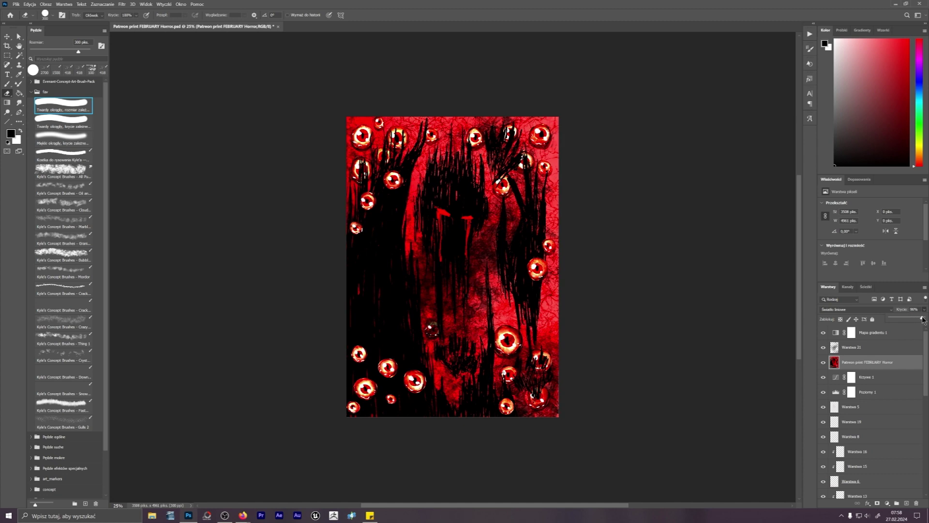
pyautogui.moveTo(923, 318); pyautogui.dragTo(917, 318)
# Step: Compare blend modes on the placed image layer and change it to Światło punktowe
pyautogui.click(838, 309)
pyautogui.click(837, 320)
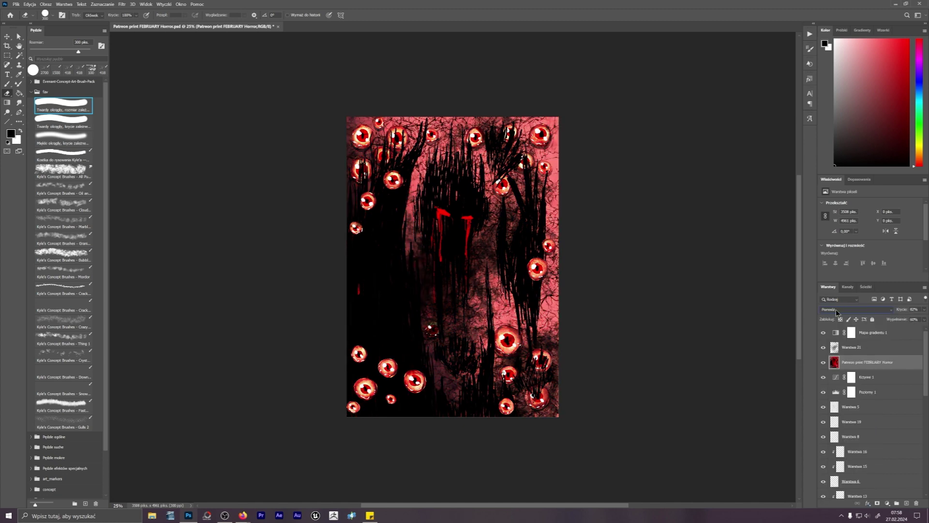
pyautogui.scroll(-5, 837, 312)
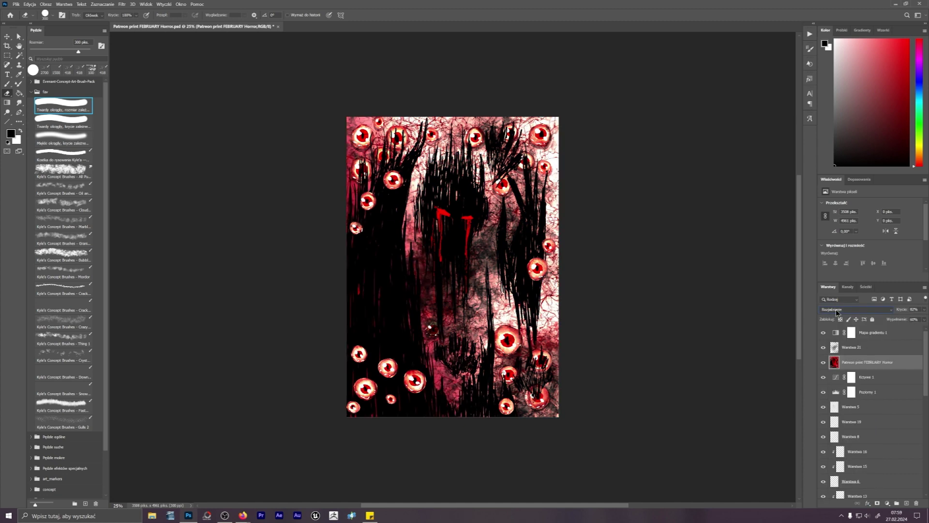
pyautogui.scroll(-11, 837, 312)
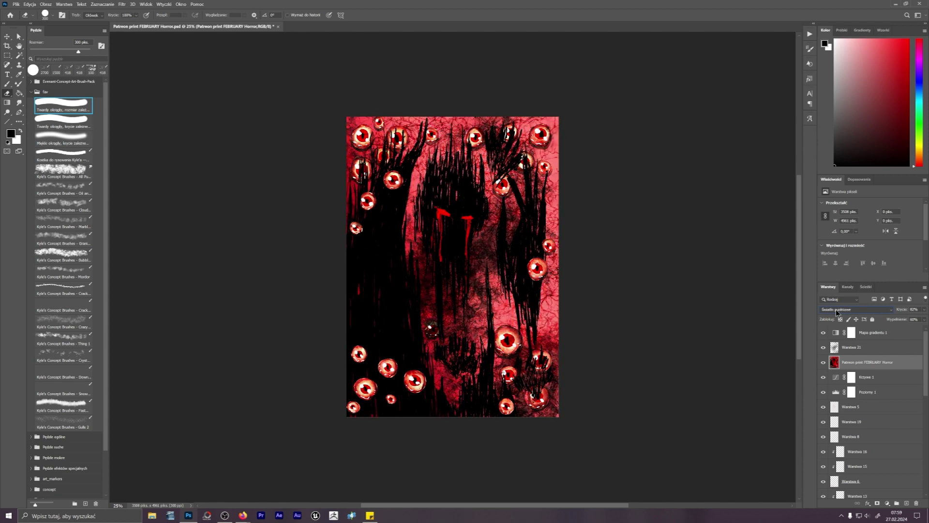
pyautogui.scroll(-2, 838, 312)
# Step: Try Mieszanie twarde and other blend modes on the Mapa gradientu 1 adjustment layer
pyautogui.click(873, 332)
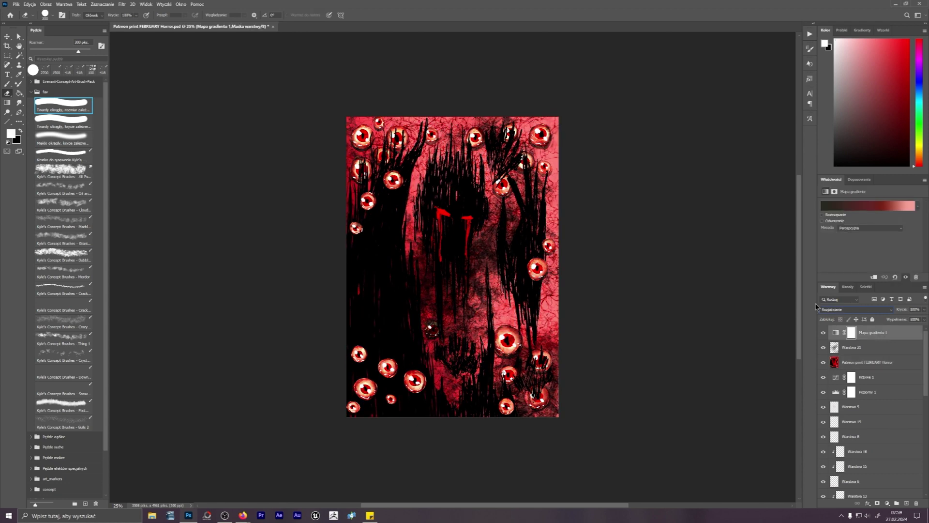
pyautogui.click(846, 311)
pyautogui.click(846, 312)
pyautogui.scroll(-8, 846, 311)
pyautogui.scroll(-11, 846, 310)
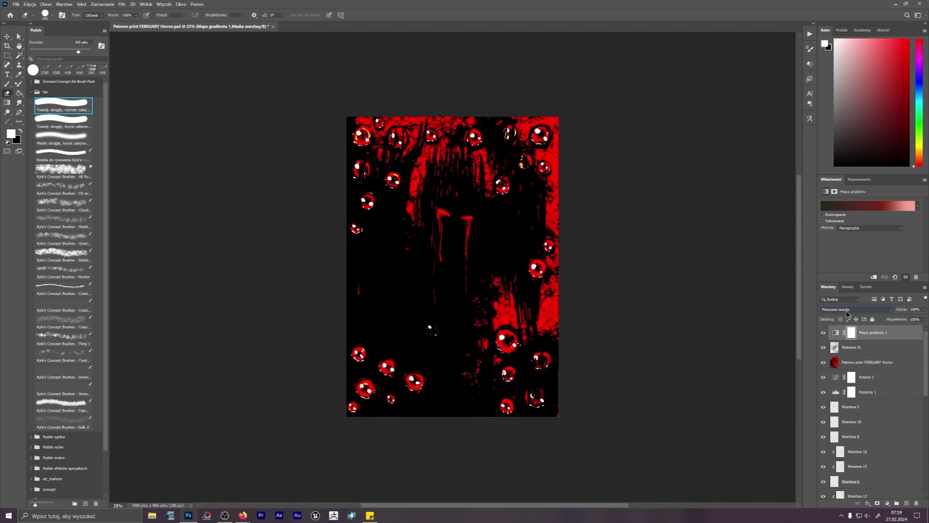
pyautogui.scroll(3, 847, 311)
pyautogui.click(847, 309)
pyautogui.click(850, 375)
# Step: Create a new layer on top and fill it with bright red using the Paint Bucket
pyautogui.click(907, 504)
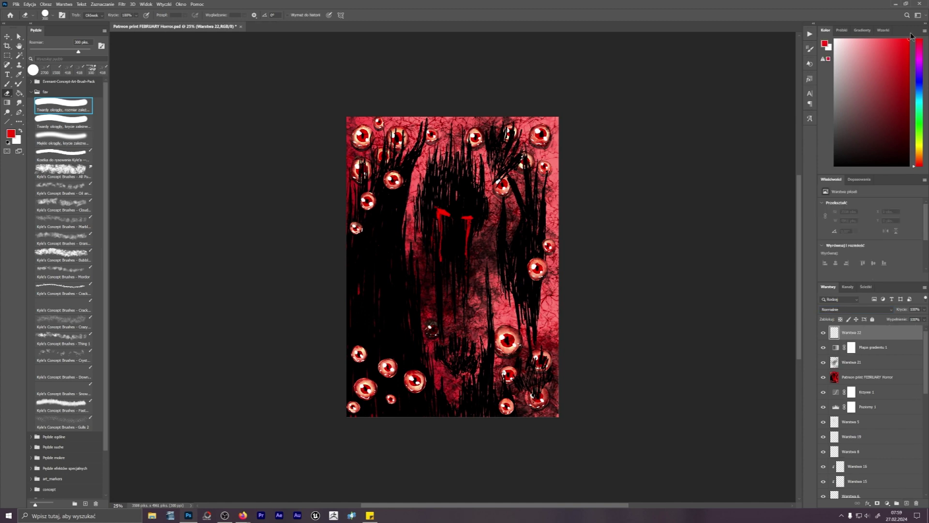
pyautogui.click(6, 103)
pyautogui.click(19, 93)
pyautogui.click(531, 207)
# Step: Set the red fill layer Warstwa 22 to the Nasycenie blend mode and lower its fill slightly
pyautogui.click(833, 310)
pyautogui.click(833, 311)
pyautogui.scroll(-11, 834, 311)
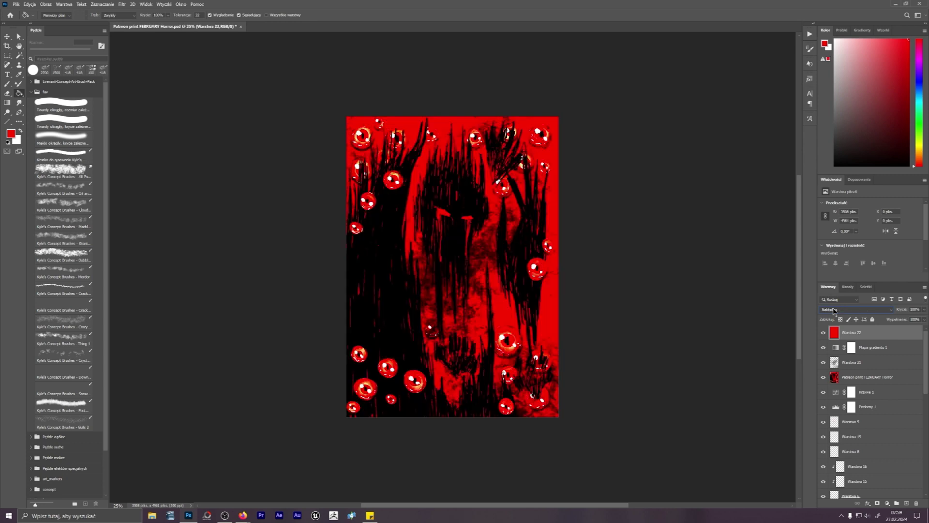
pyautogui.scroll(-11, 834, 310)
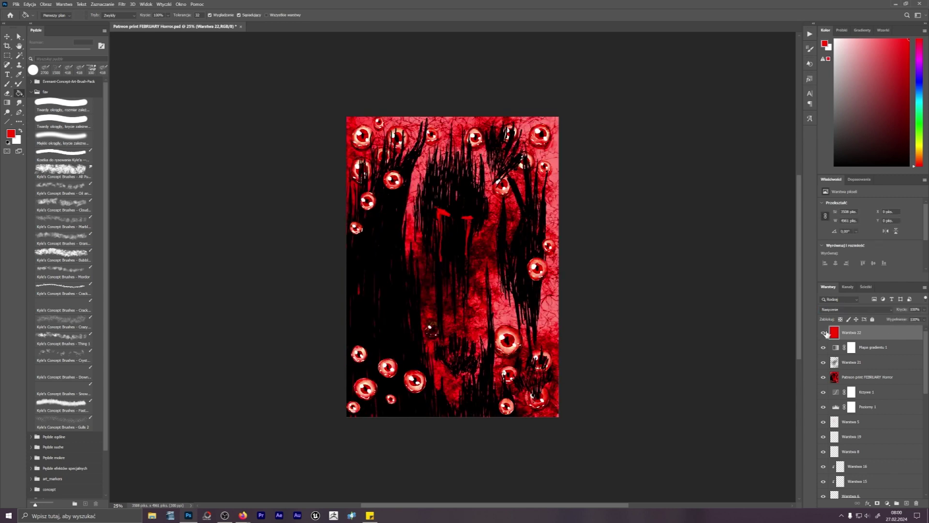
pyautogui.click(924, 319)
pyautogui.moveTo(923, 327)
pyautogui.mouseDown()
pyautogui.moveTo(909, 327)
pyautogui.moveTo(918, 327)
pyautogui.mouseUp()
# Step: Lower the fill of the crack texture layer Warstwa 20 slightly
pyautogui.scroll(-7, 848, 434)
pyautogui.click(860, 459)
pyautogui.click(923, 319)
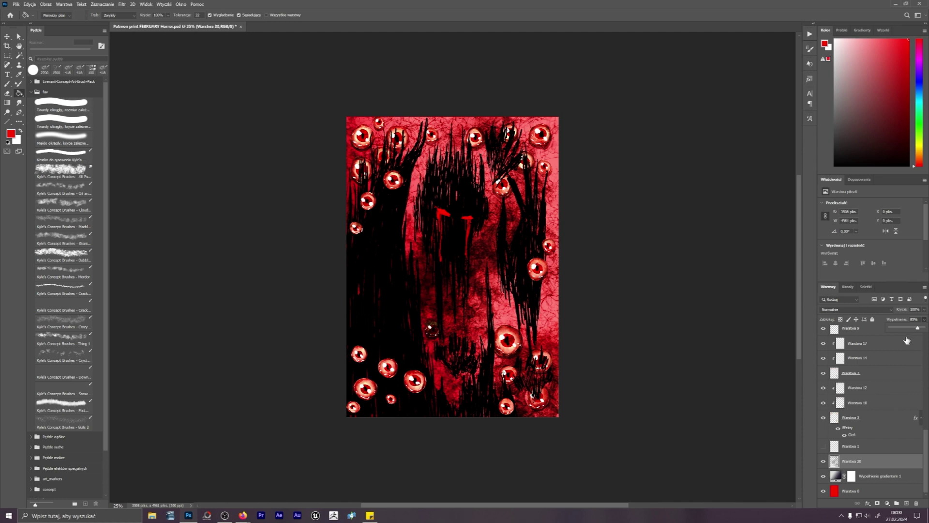
# Step: Save the document and move Warstwa 22 below the Mapa gradientu 1 adjustment layer
pyautogui.scroll(15, 824, 334)
pyautogui.click(844, 332)
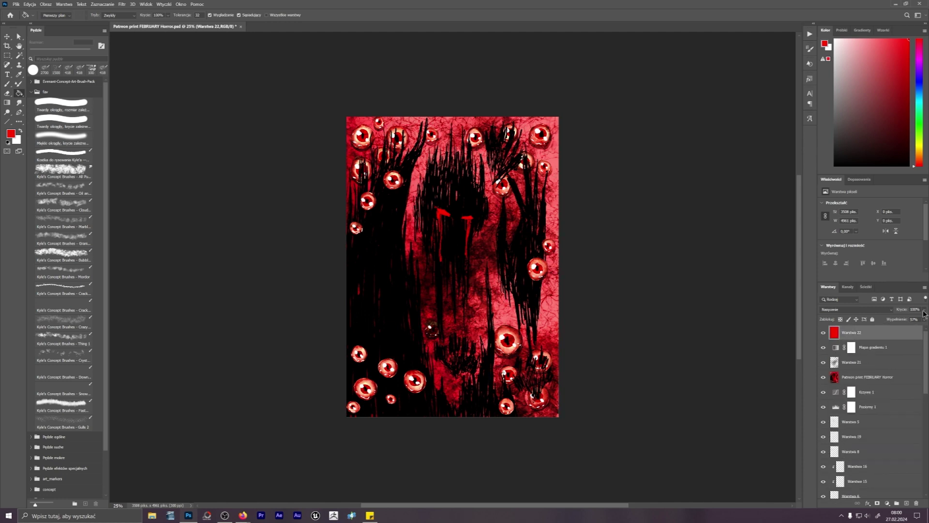
pyautogui.hotkey('ctrl', 's')
pyautogui.moveTo(855, 338); pyautogui.dragTo(852, 355)
# Step: Change Wypełnienie gradientem 1 to a dark brown-to-peach preset from the MB_Gradients group and save the document
pyautogui.scroll(-7, 869, 380)
pyautogui.click(865, 477)
pyautogui.click(900, 212)
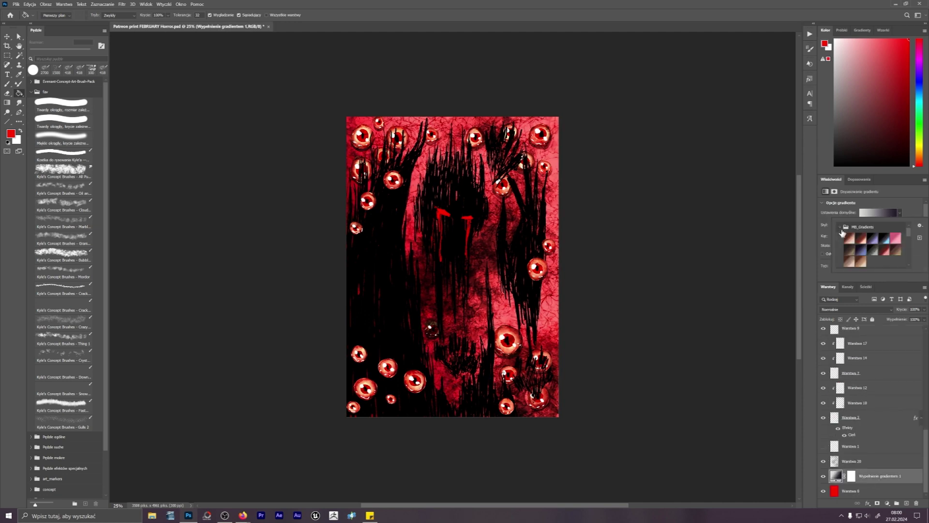
pyautogui.click(874, 249)
pyautogui.click(861, 262)
pyautogui.click(852, 264)
pyautogui.click(861, 262)
pyautogui.click(891, 251)
pyautogui.click(861, 263)
pyautogui.click(899, 212)
pyautogui.hotkey('ctrl', 's')
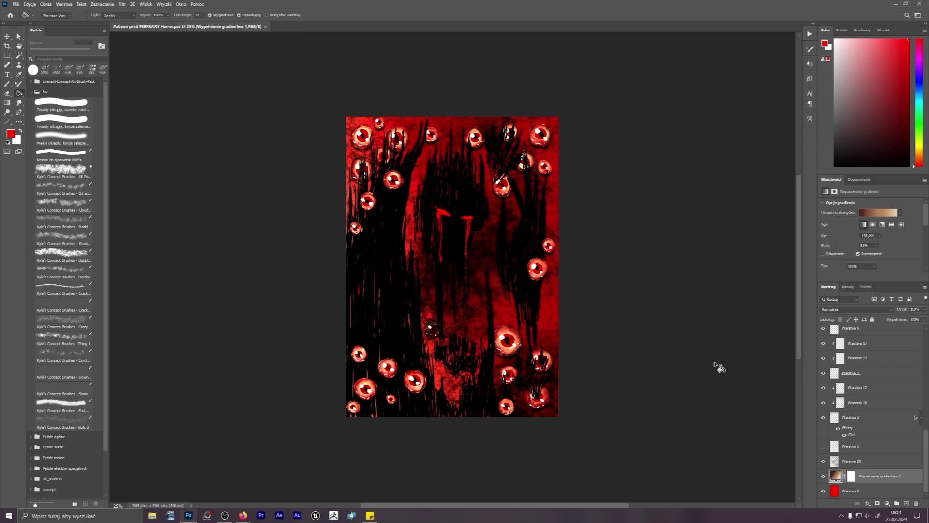